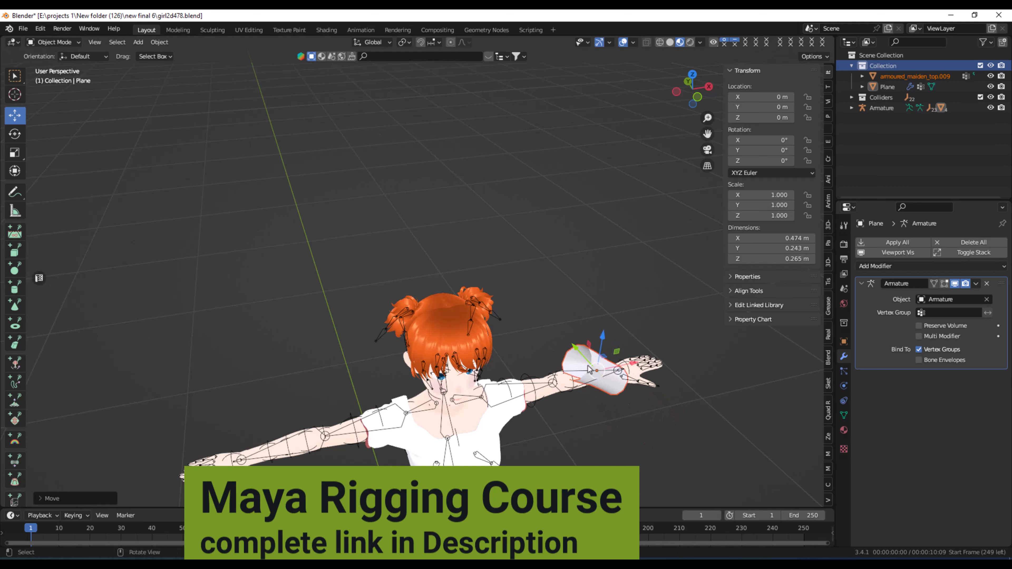
Move the white cuff from above the character's head across to her left forearm.
middle_drag(570, 346, 475, 341)
scroll(773, 448, down, 3)
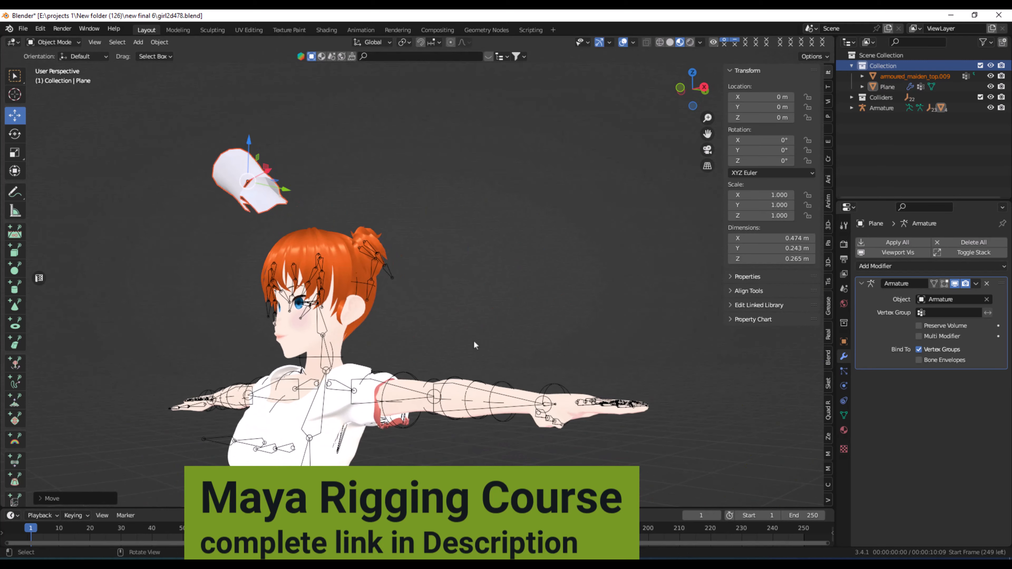
drag(251, 146, 446, 383)
middle_drag(480, 363, 532, 375)
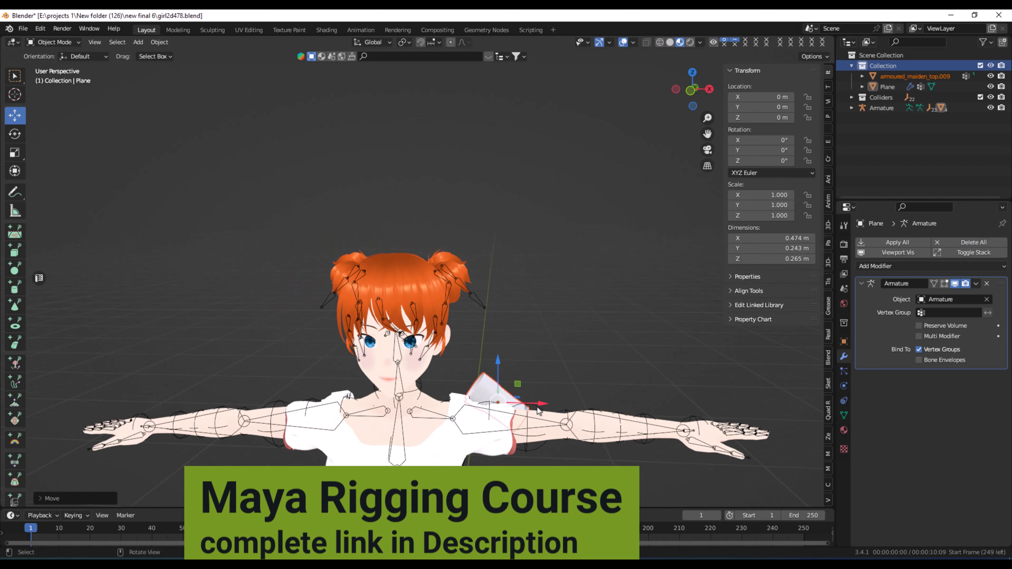
drag(541, 408, 645, 405)
Rotate the cuff by about -25.5° around the global Y axis to line it up with the left forearm.
scroll(643, 404, up, 4)
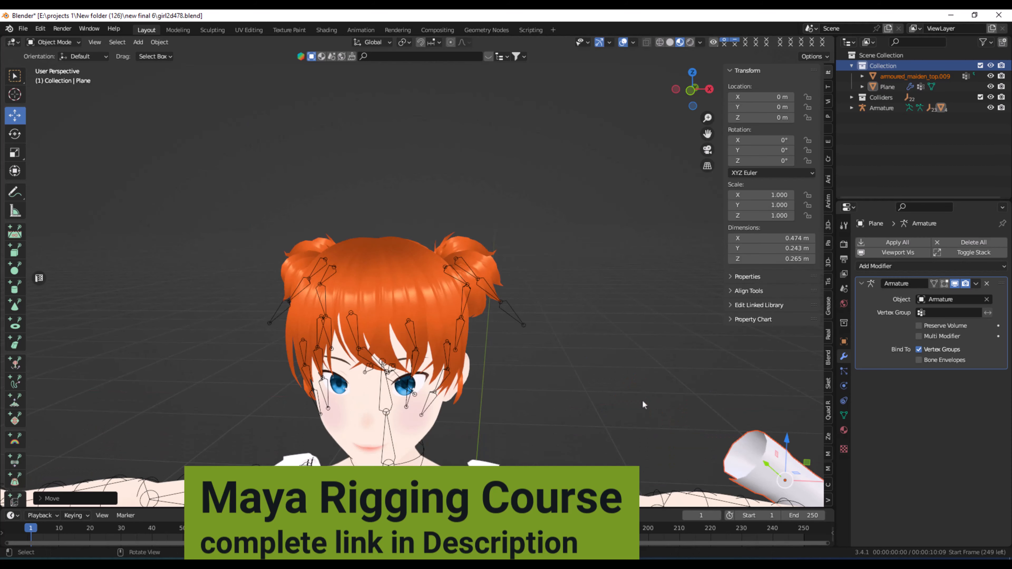
drag(706, 133, 507, 3)
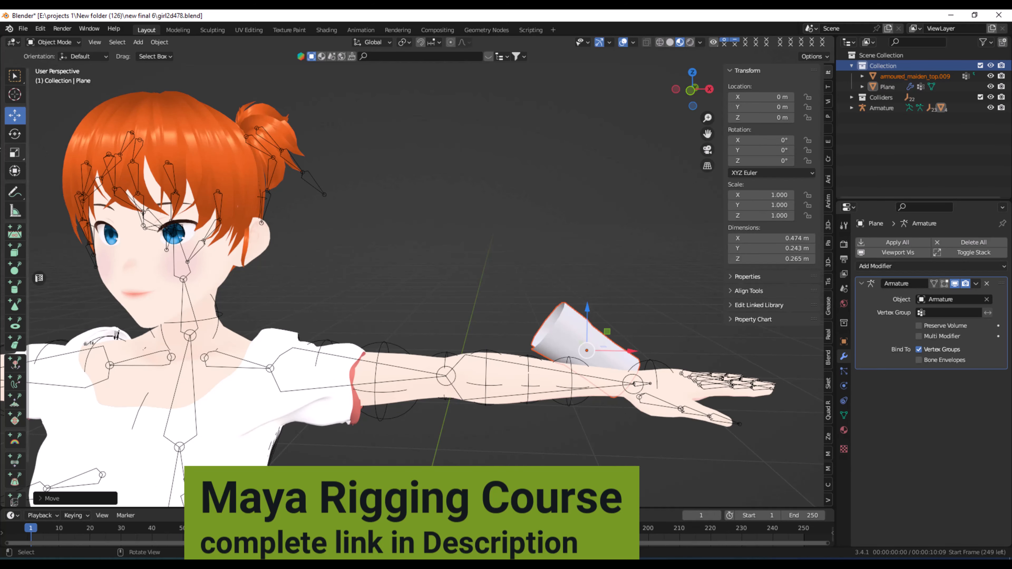
click(14, 134)
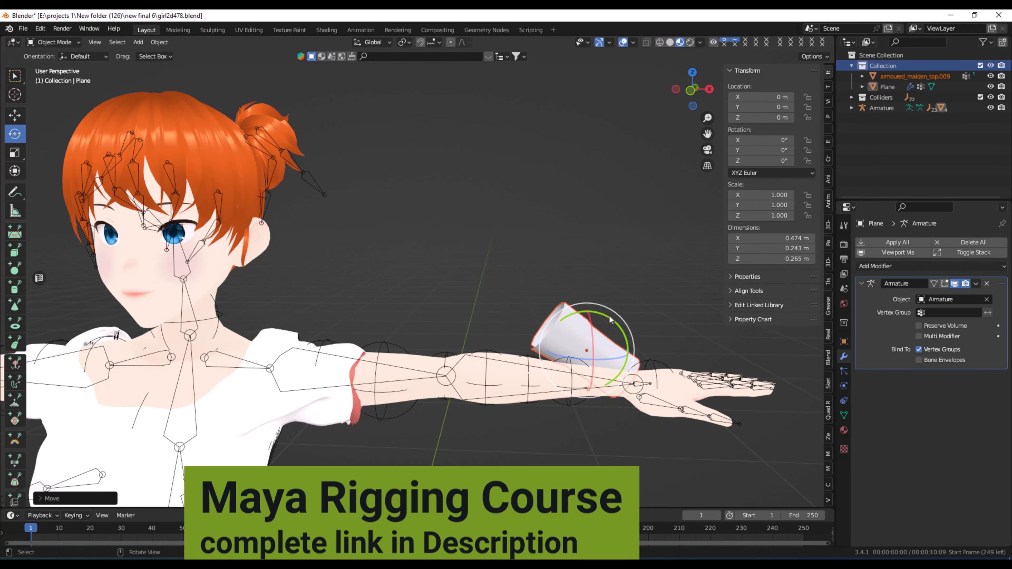
drag(610, 319, 589, 314)
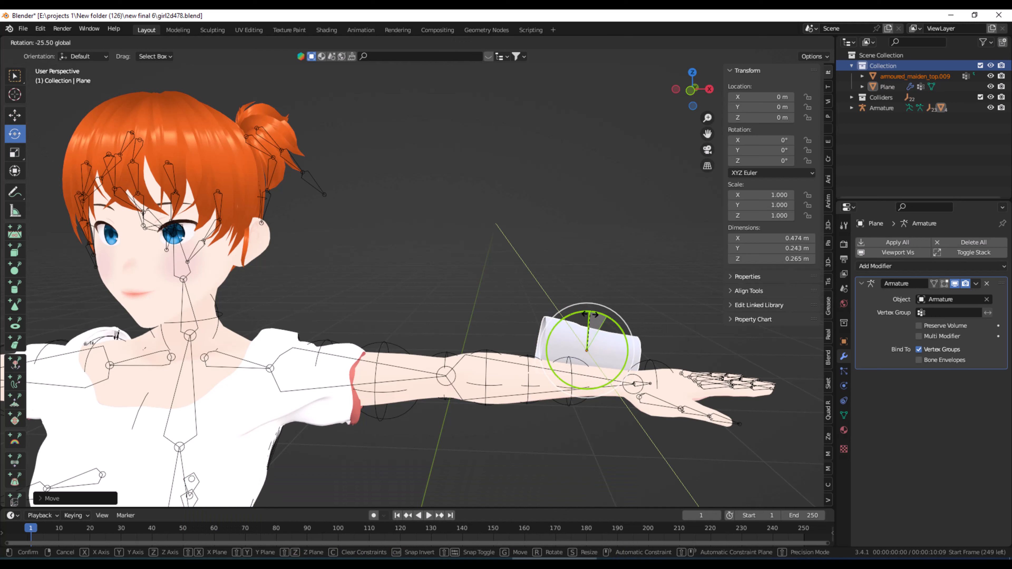
drag(590, 314, 589, 315)
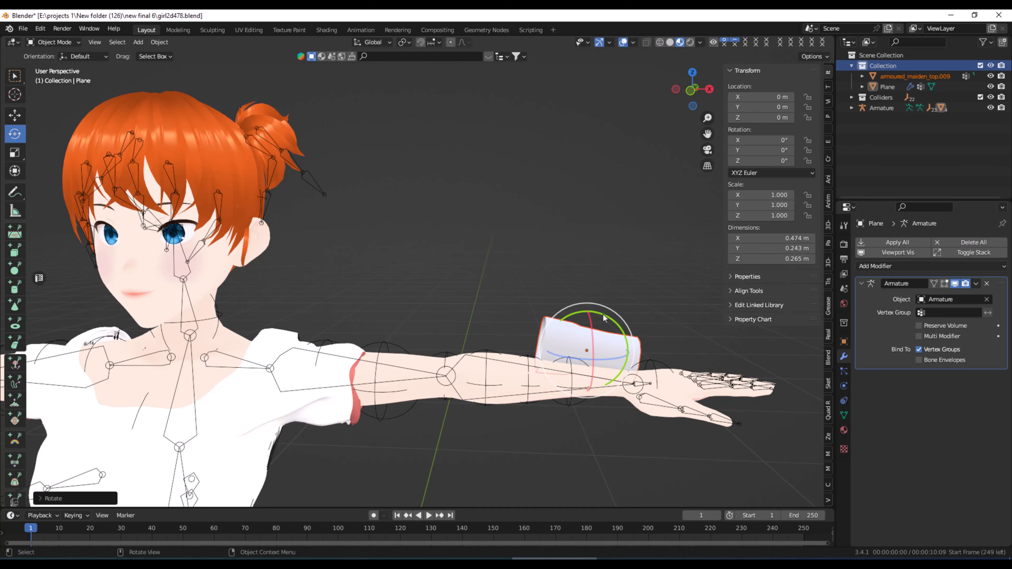
Move the cuff down and along its depth until it wraps around the left forearm just above the wrist.
click(14, 115)
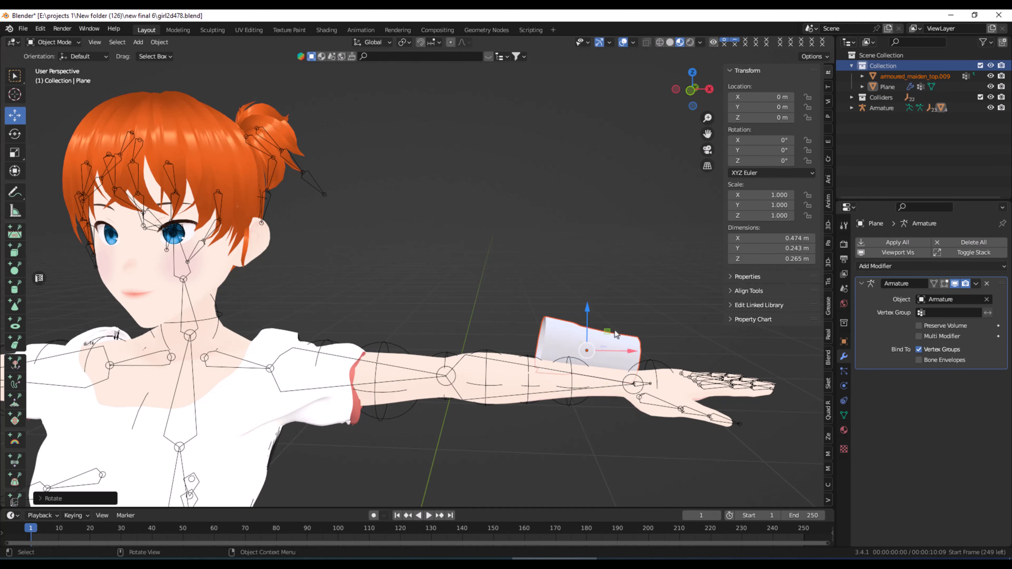
drag(584, 321, 598, 382)
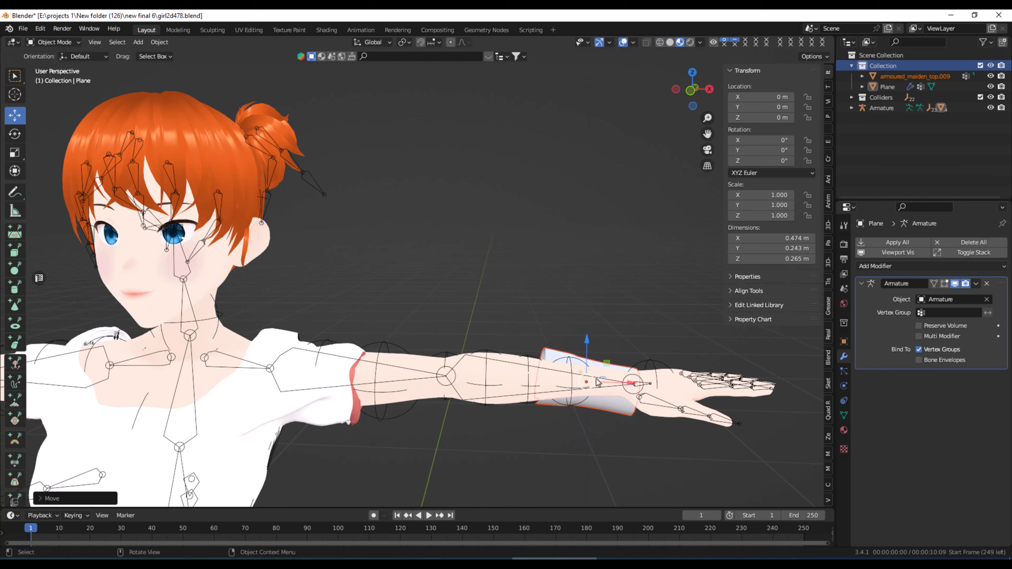
middle_drag(514, 339, 602, 371)
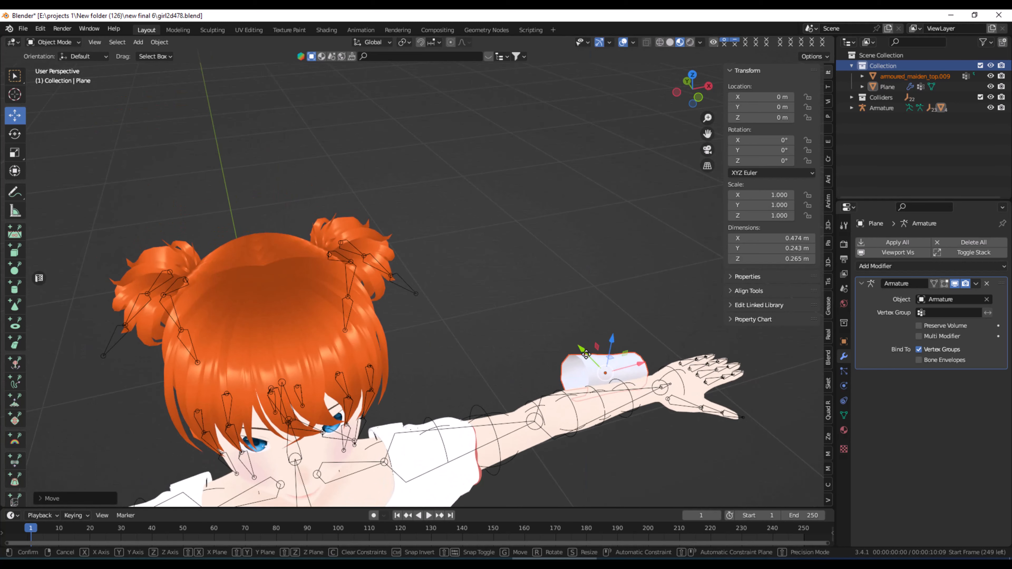
drag(601, 371, 604, 375)
middle_drag(604, 375, 592, 406)
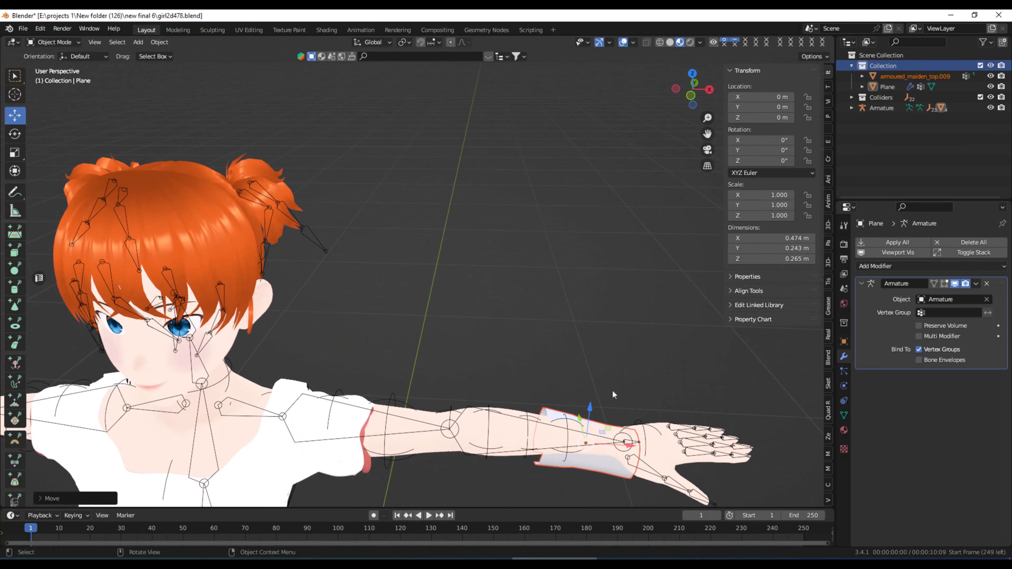
drag(592, 406, 594, 396)
drag(620, 432, 603, 431)
middle_drag(602, 431, 598, 314)
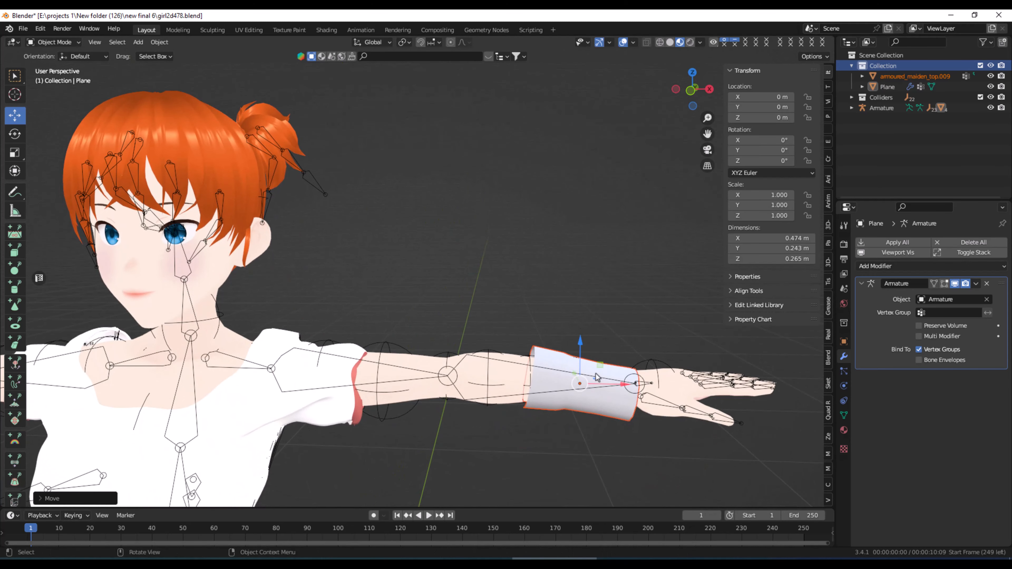
Nudge the cuff to centre it on the left forearm and scale it down slightly to fit the arm.
mouse_move(581, 341)
mouse_down()
mouse_move(560, 347)
mouse_move(583, 346)
mouse_up()
click(12, 139)
click(15, 115)
drag(620, 384, 617, 383)
click(15, 152)
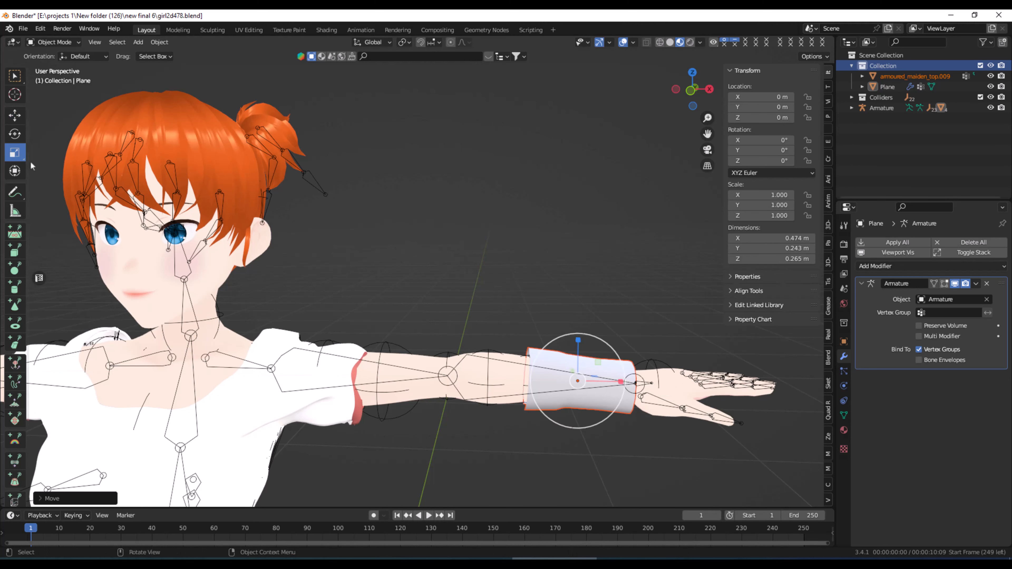
drag(605, 345, 602, 351)
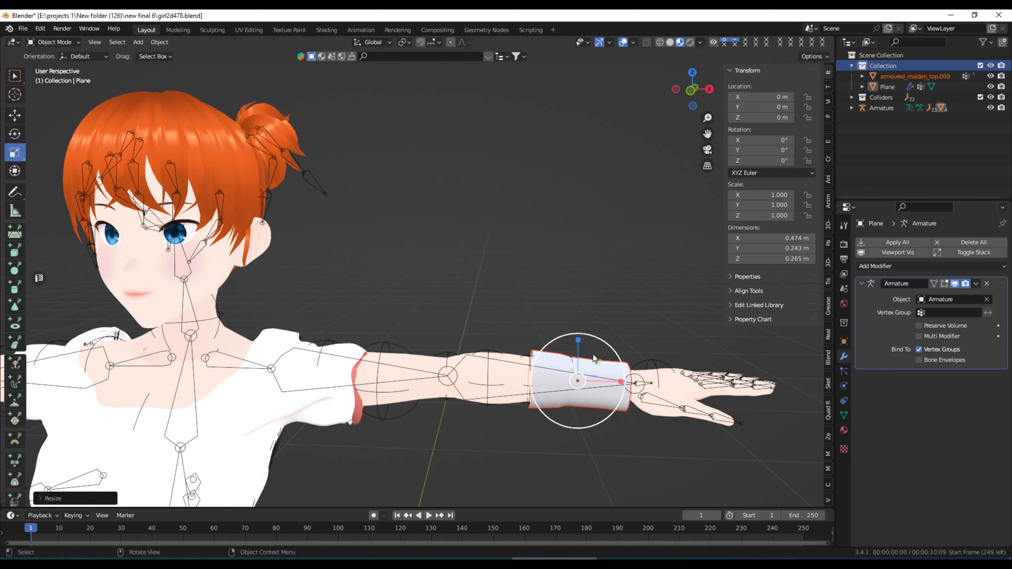
Duplicate the left cuff armoured_maiden_top.009 and place the copy by the character's right wrist.
scroll(459, 318, down, 1)
mouse_move(425, 309)
middle_down()
mouse_move(456, 311)
mouse_move(441, 308)
middle_up()
drag(710, 131, 781, 119)
scroll(565, 290, down, 1)
scroll(565, 290, down, 1)
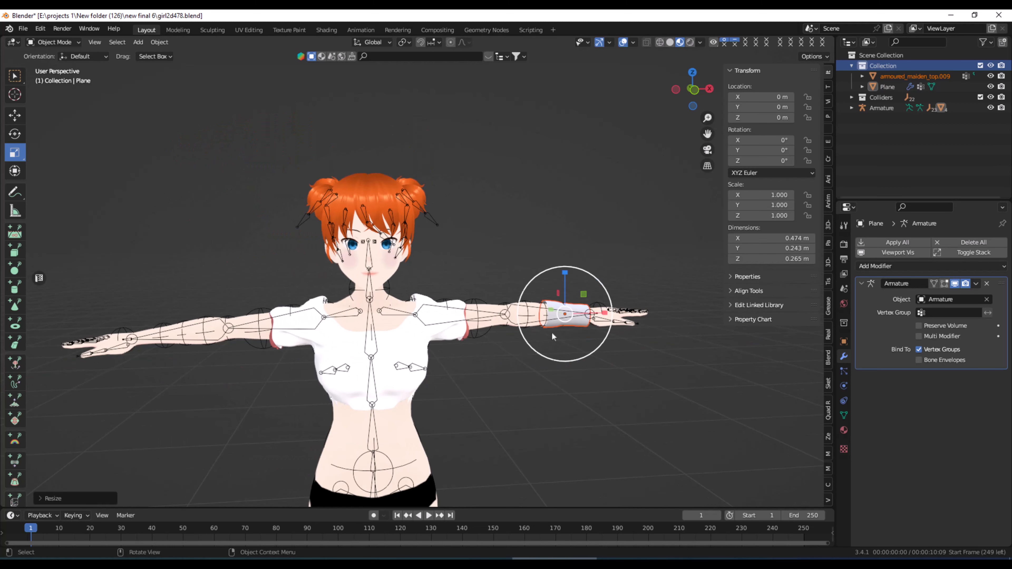
click(574, 312)
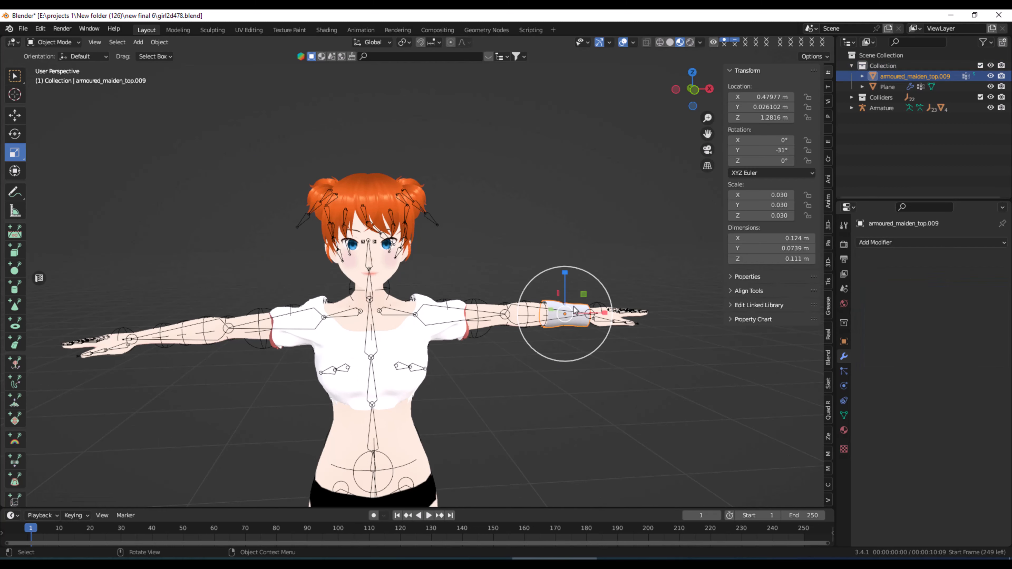
right_click(575, 311)
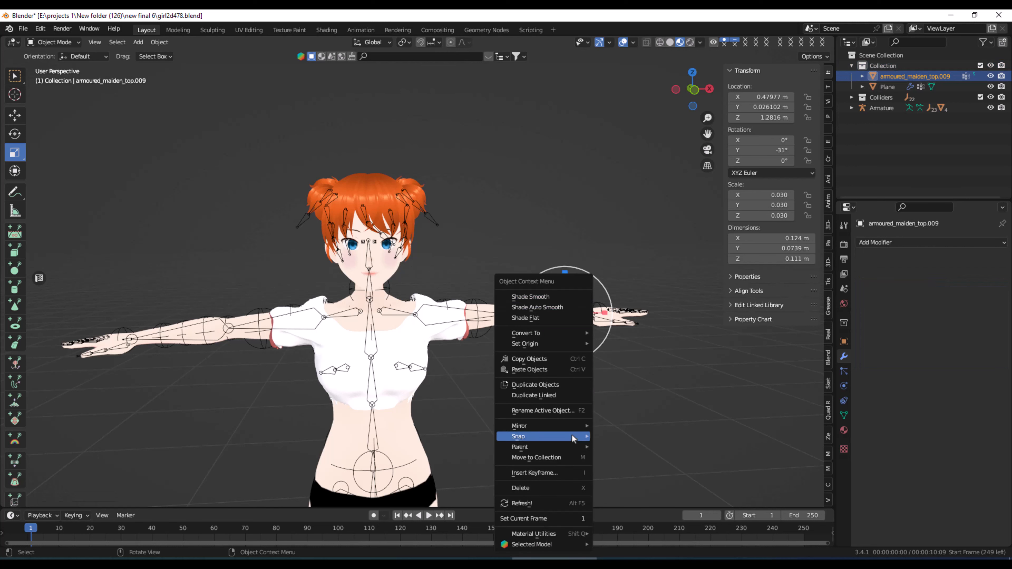
mouse_move(569, 438)
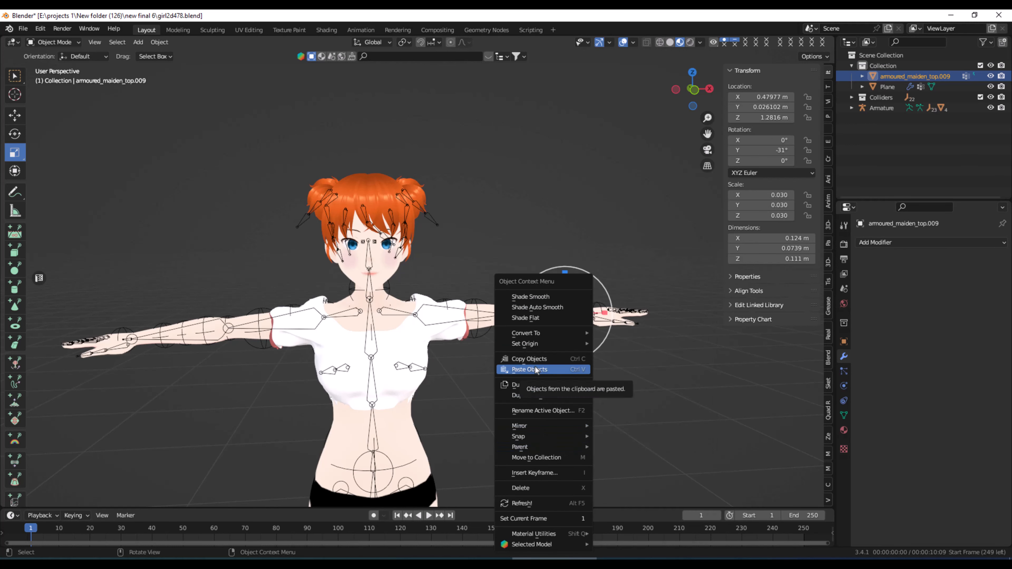
click(538, 389)
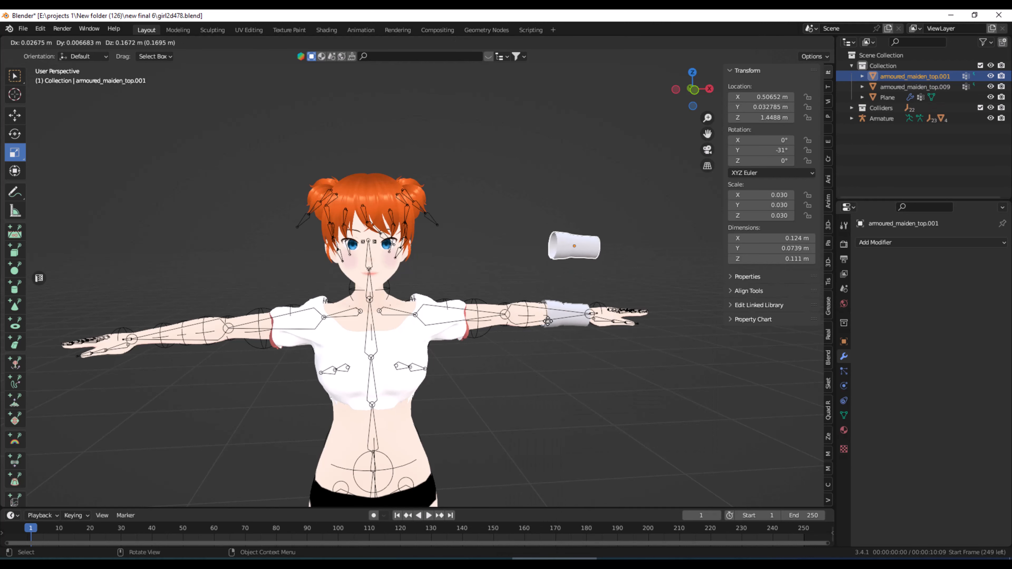
click(134, 413)
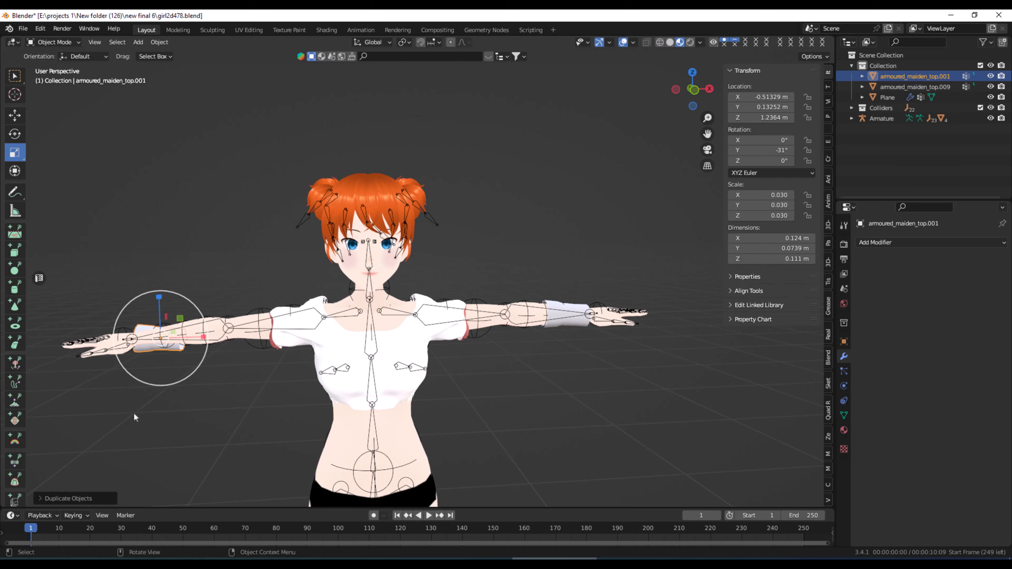
Mirror the duplicated cuff along the global X axis.
right_click(162, 349)
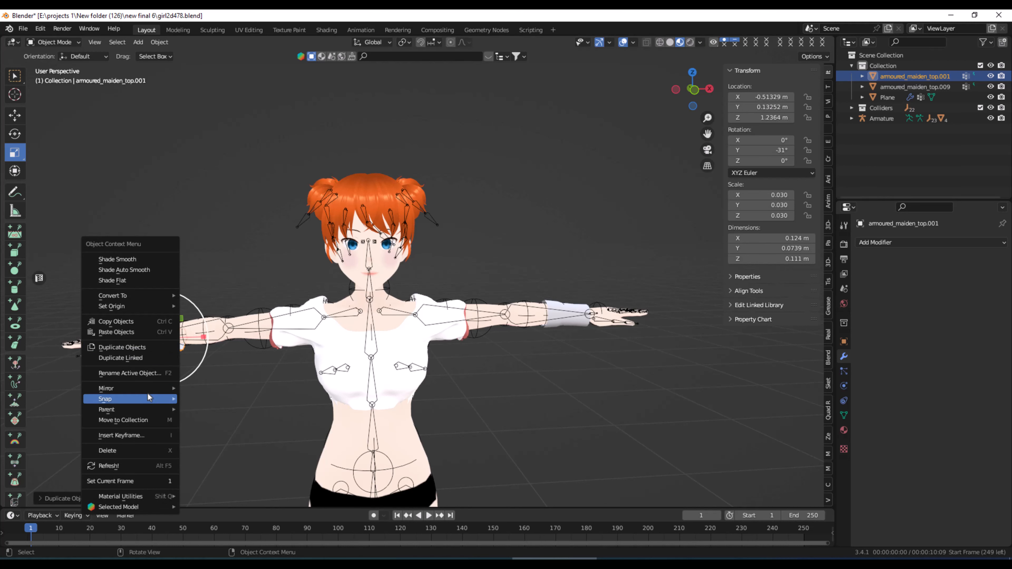
mouse_move(147, 391)
click(206, 404)
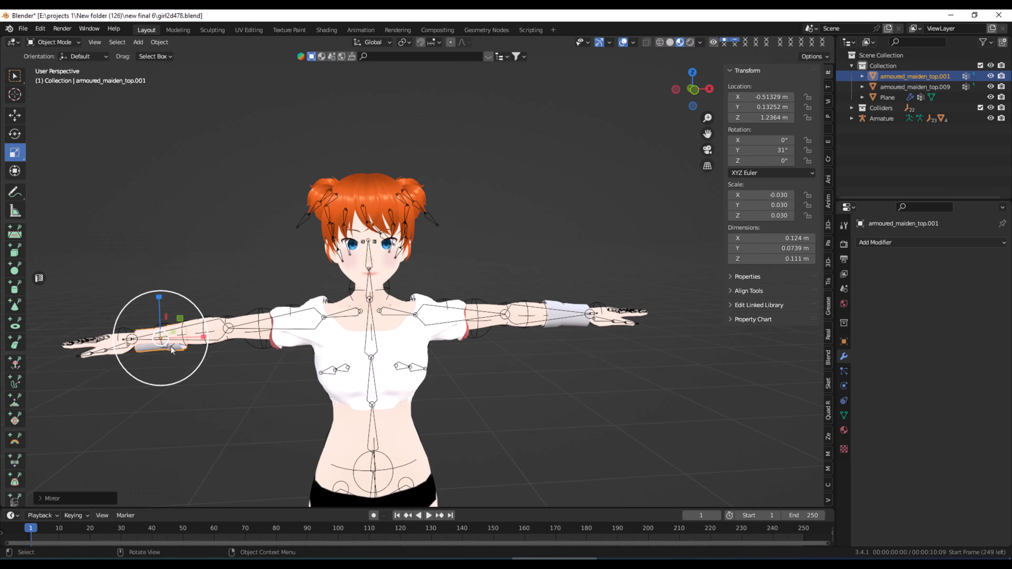
Move the mirrored cuff onto the right forearm, to about Y 0.019 m and Z 1.254 m.
scroll(166, 342, up, 1)
middle_drag(166, 343, 330, 364)
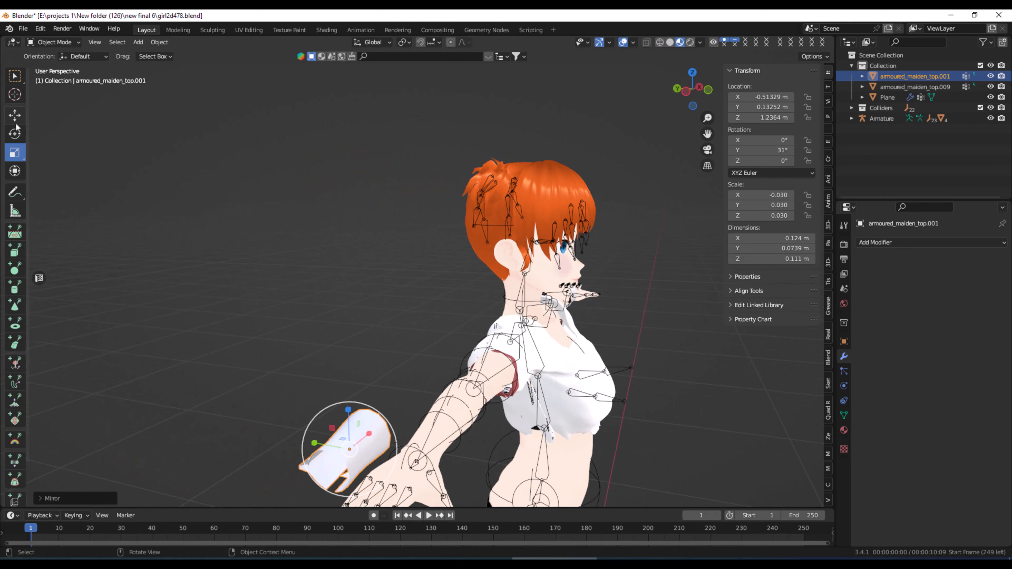
click(15, 116)
drag(320, 446, 487, 460)
middle_drag(487, 460, 93, 340)
drag(121, 302, 121, 295)
middle_drag(157, 361, 223, 376)
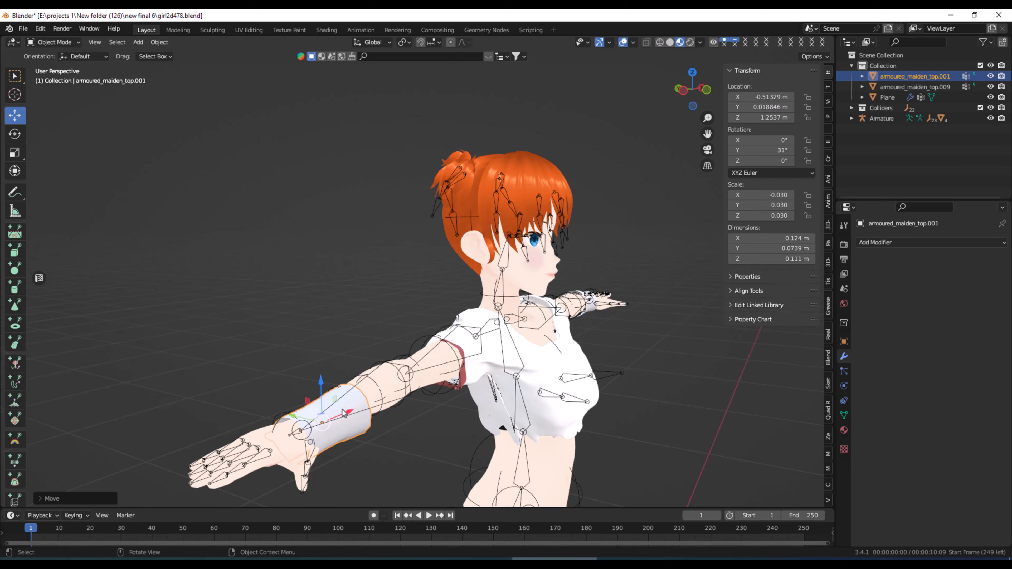
Shift the right cuff towards the elbow and slightly up, to about X -0.492 m and Z 1.258 m.
drag(350, 408, 358, 403)
middle_drag(390, 411, 358, 405)
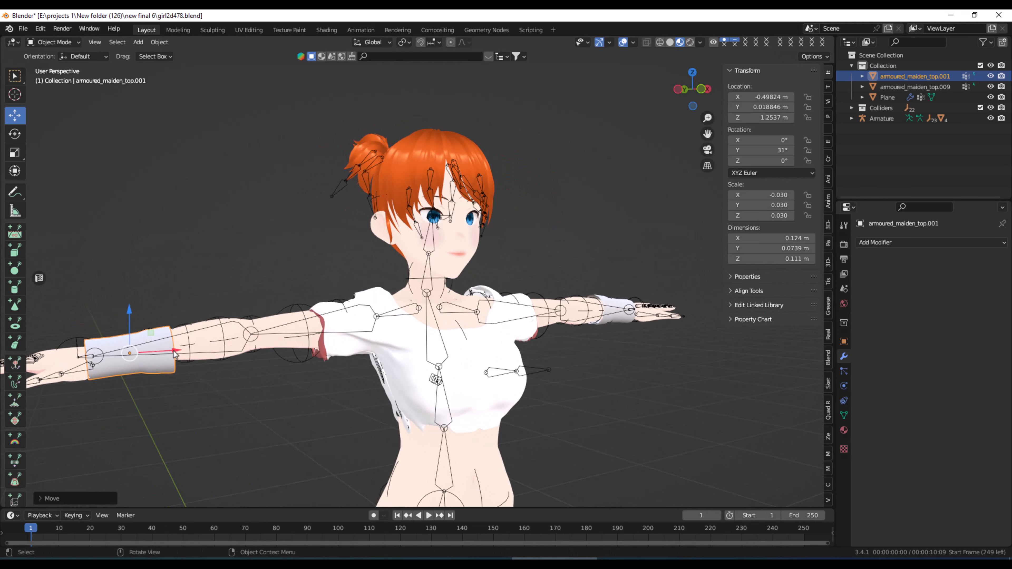
drag(176, 354, 180, 354)
drag(135, 316, 134, 308)
middle_drag(136, 311, 200, 390)
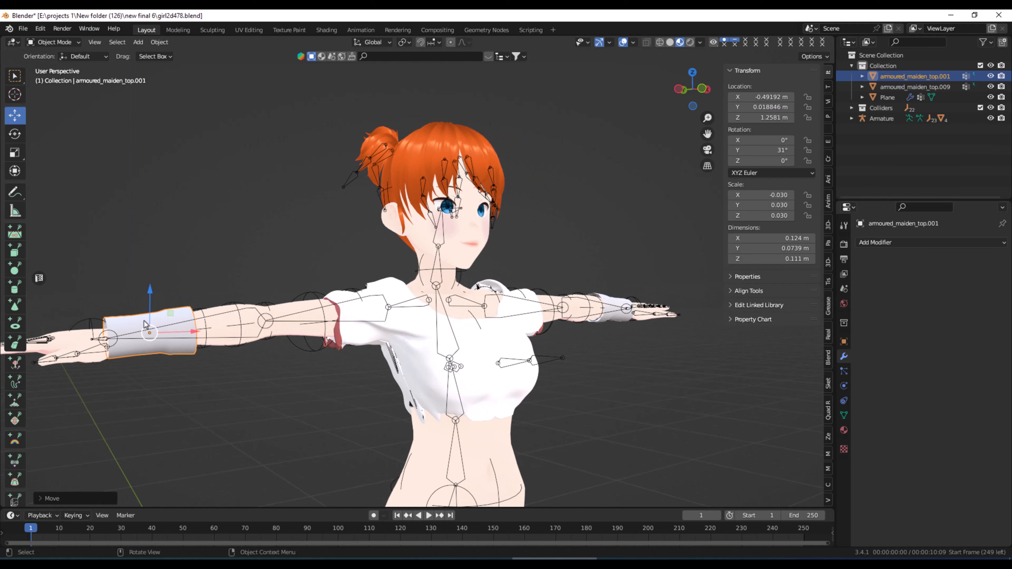
Rotate the right cuff to about 27.4° around Y and move it to about X -0.484 m.
click(15, 134)
drag(133, 303, 132, 302)
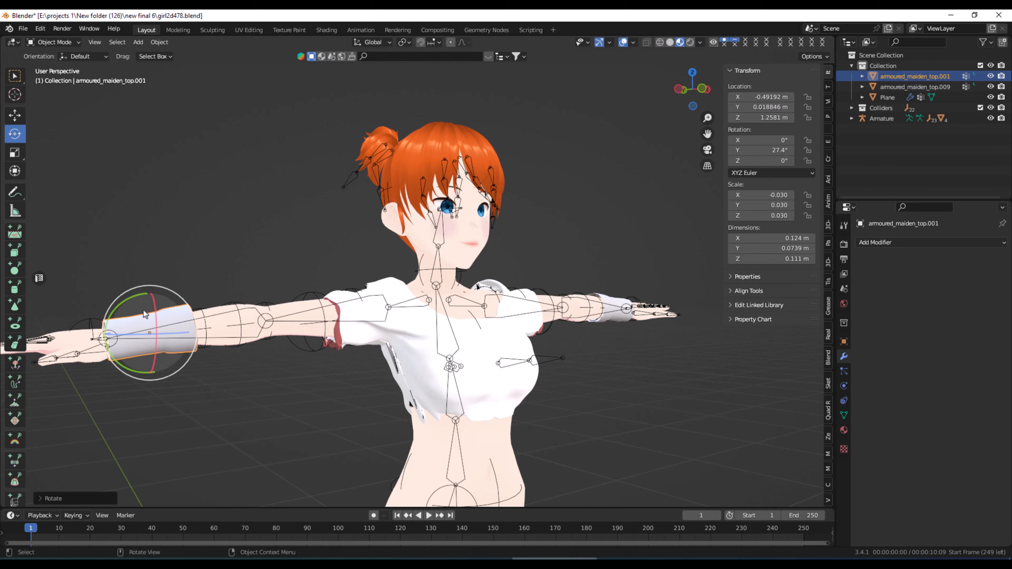
click(15, 115)
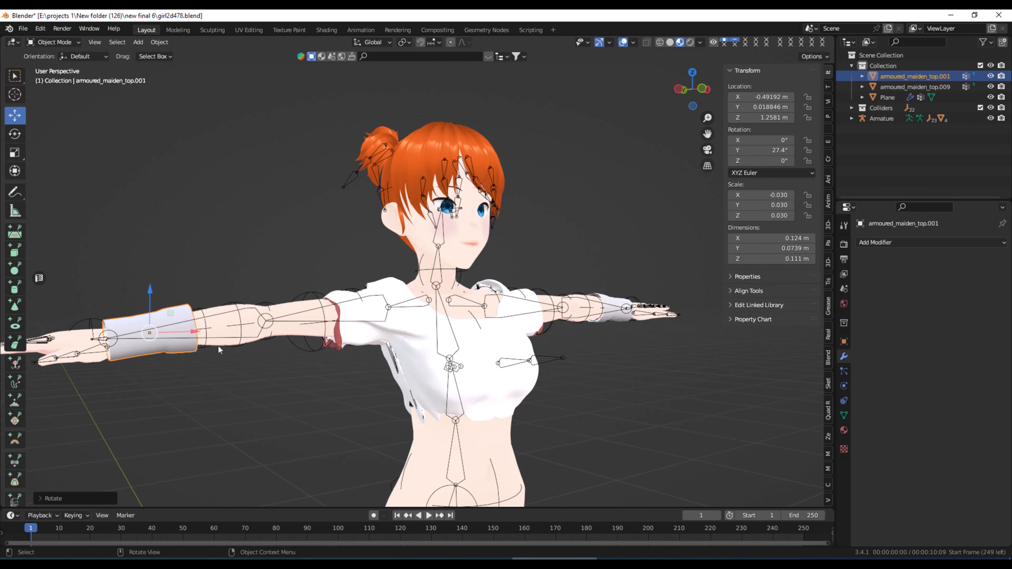
drag(193, 333, 199, 339)
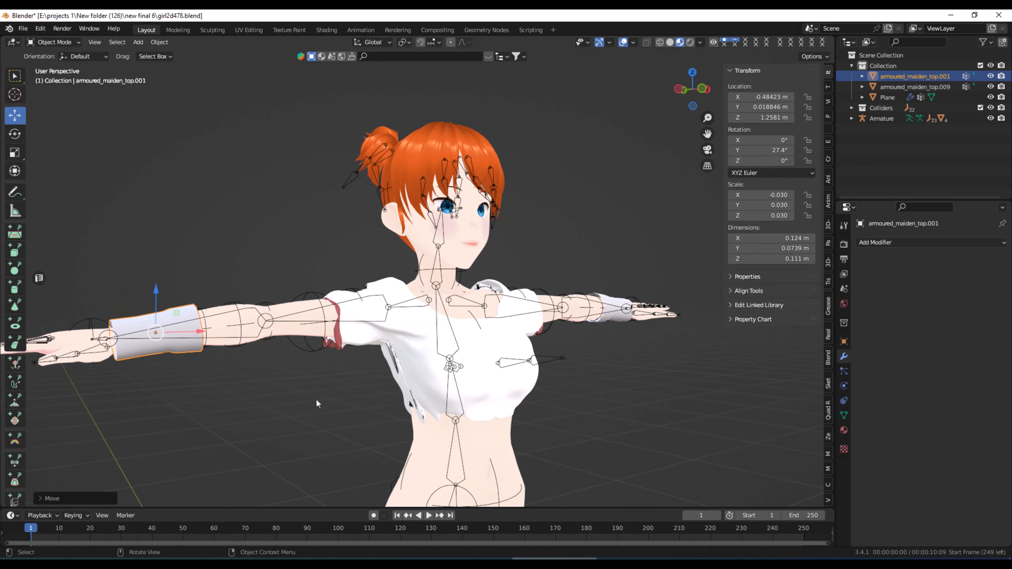
Deselect the right cuff and save the blend file.
middle_drag(317, 400, 466, 395)
click(469, 395)
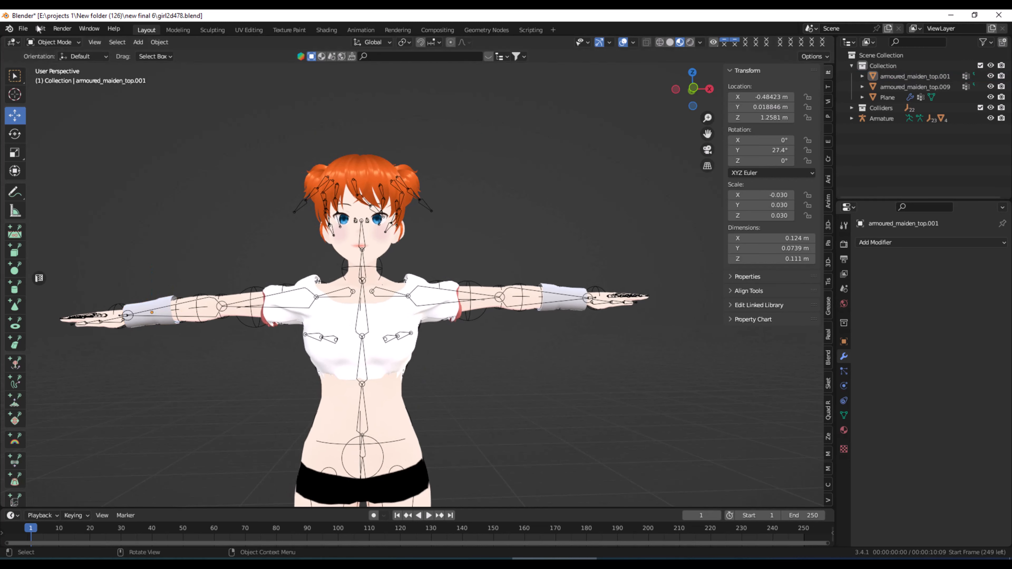
click(23, 28)
click(43, 127)
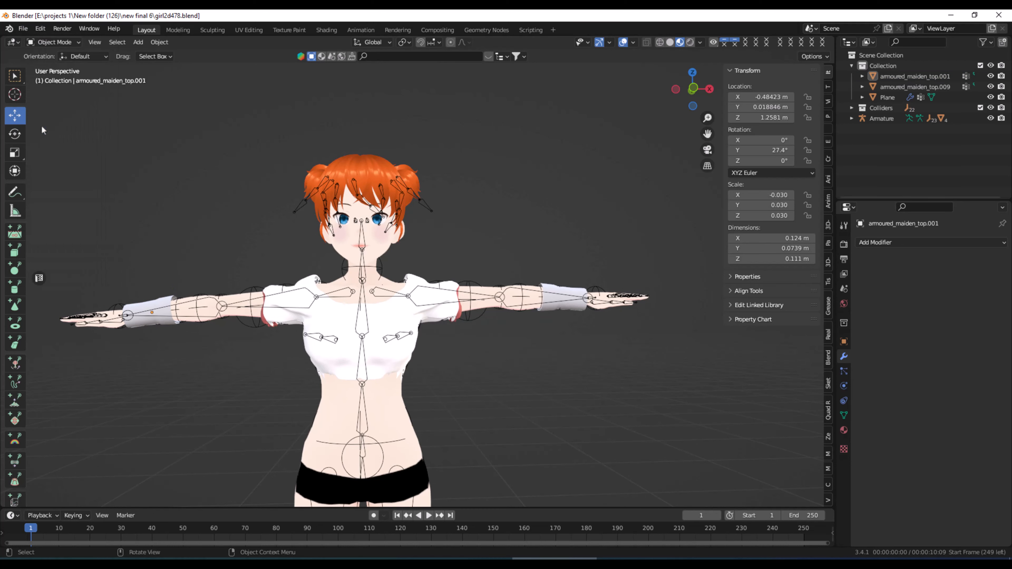
Assign the existing Material.006 to the cuff on the character's left wrist.
click(562, 310)
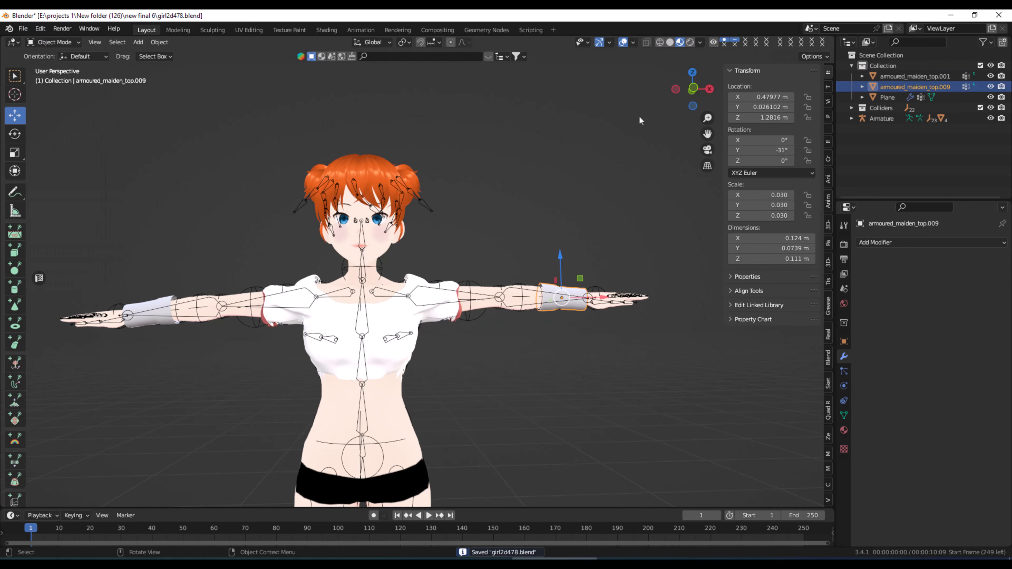
click(845, 431)
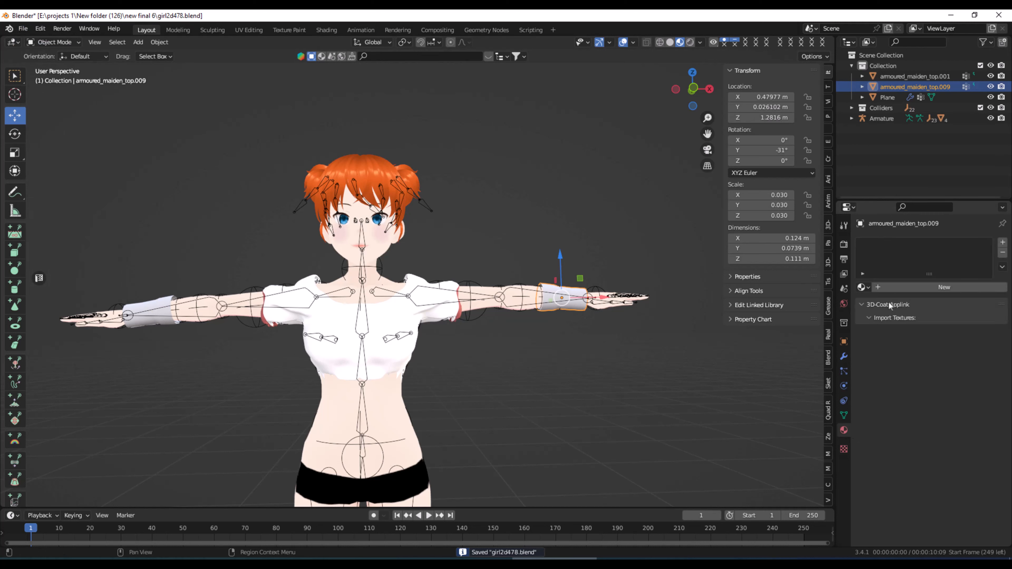
click(864, 288)
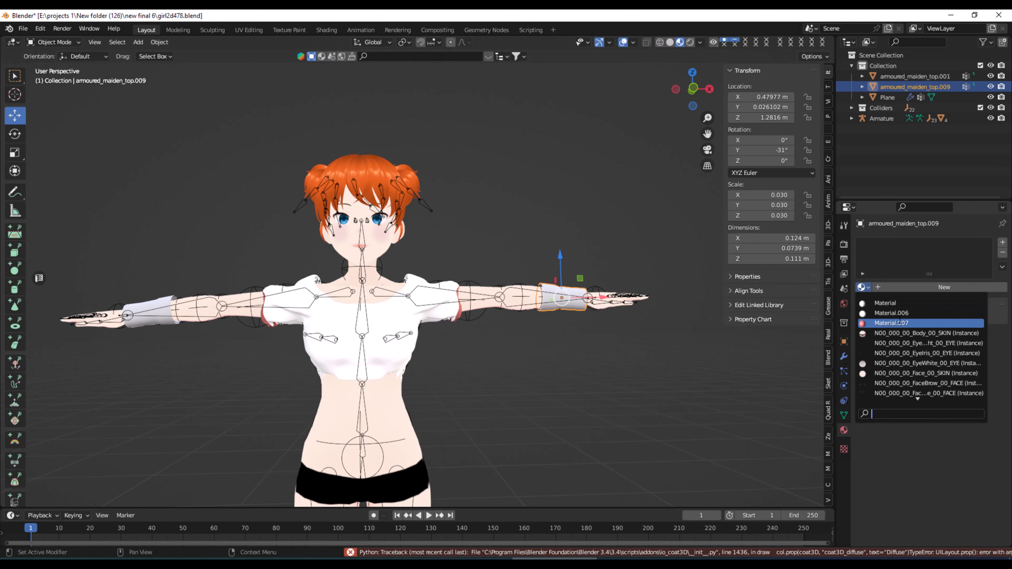
click(899, 313)
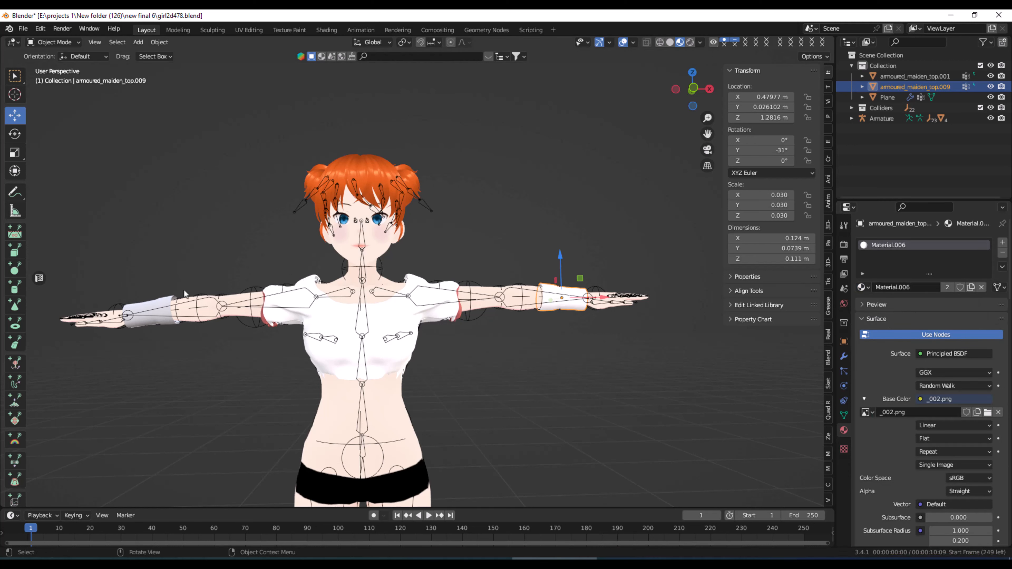
Assign the existing Material.006 to the cuff on the character's right wrist and deselect it.
click(167, 303)
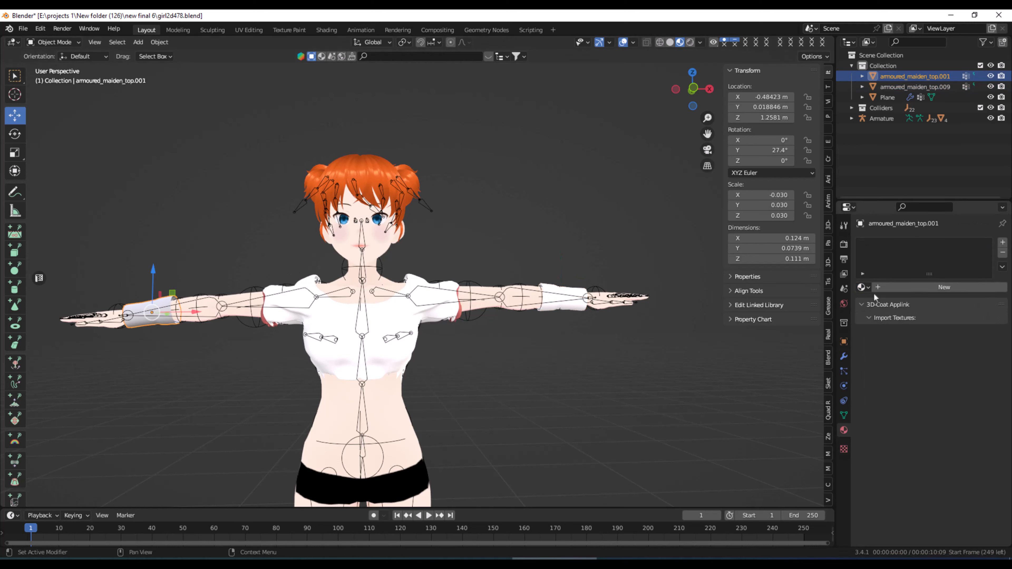
click(864, 288)
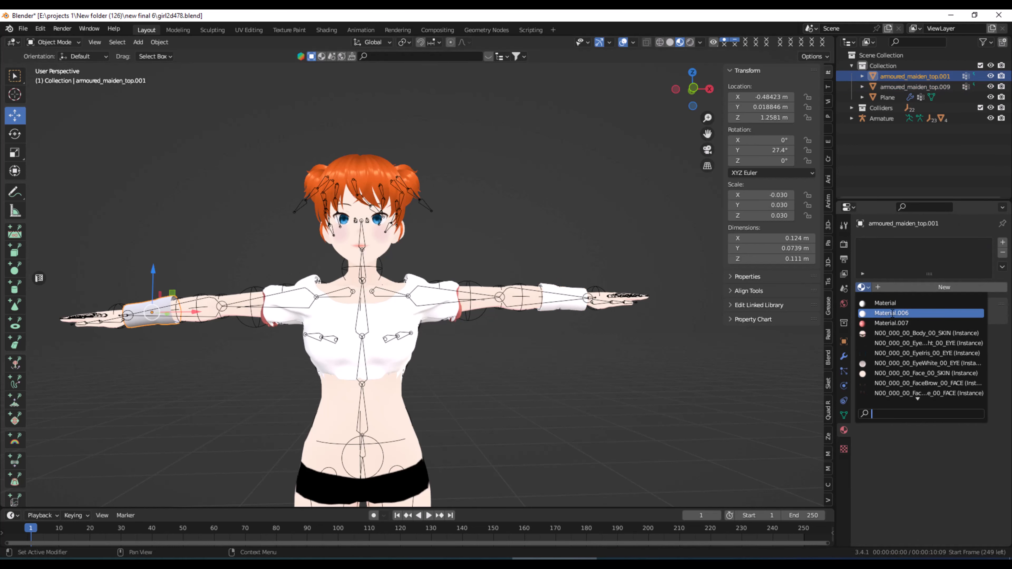
click(892, 313)
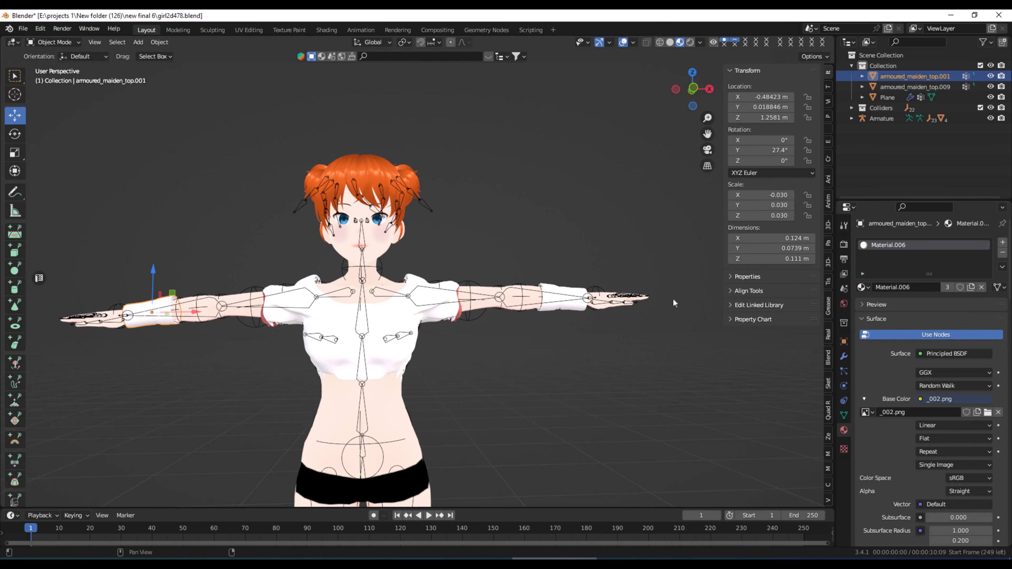
click(559, 227)
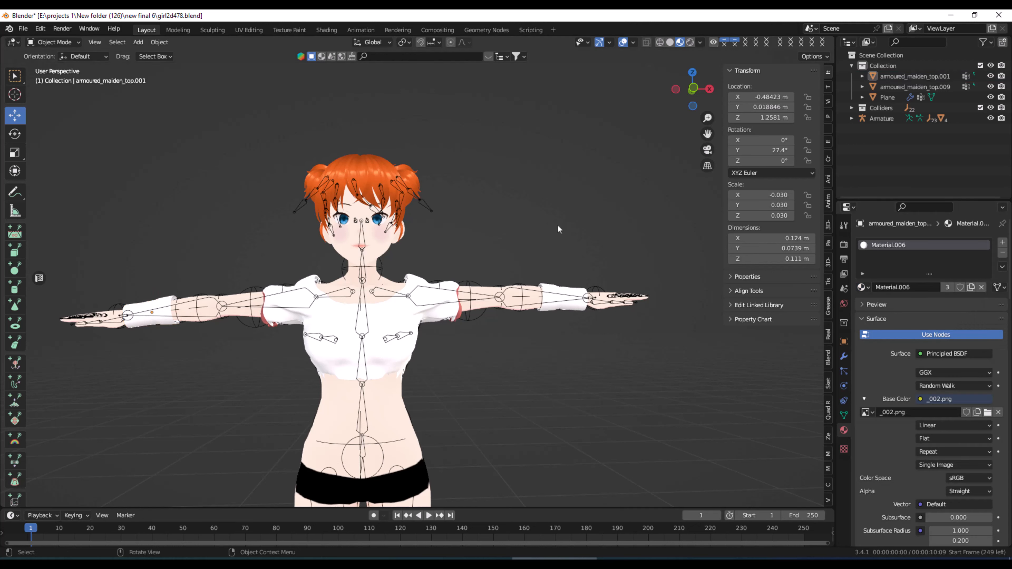
Parent the left cuff to the armature using Armature Deform With Empty Groups.
click(560, 297)
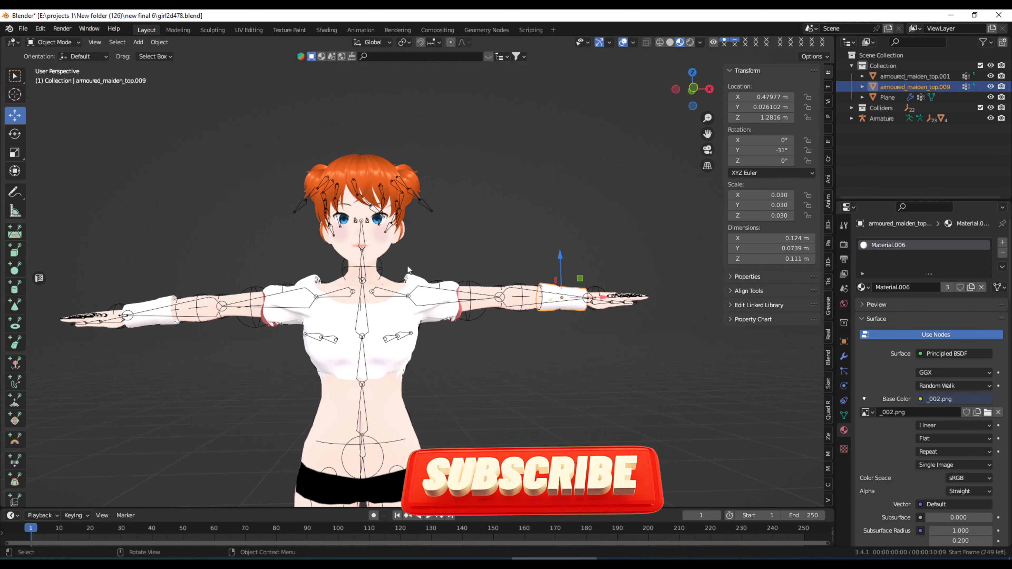
click(363, 310)
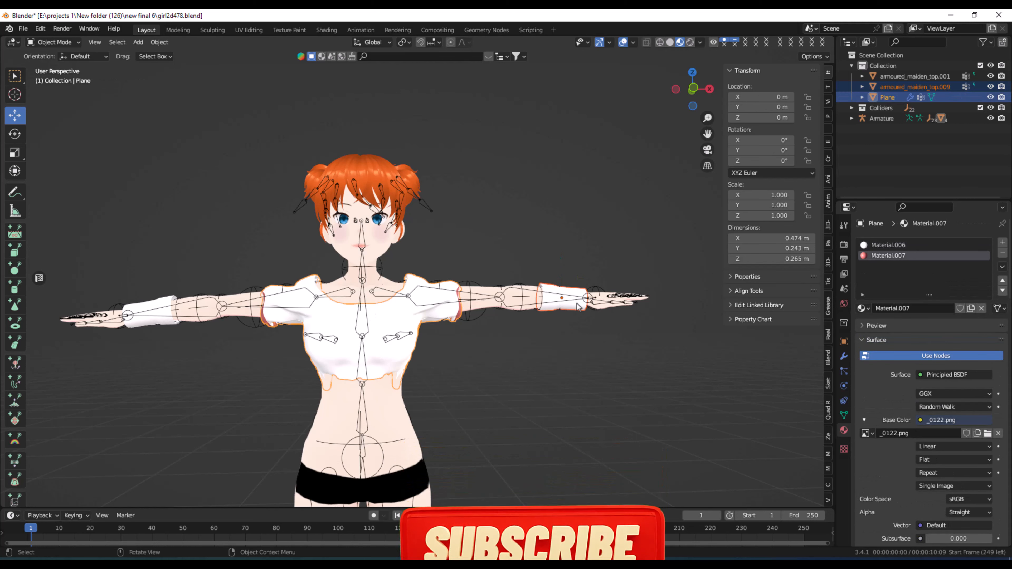
click(564, 307)
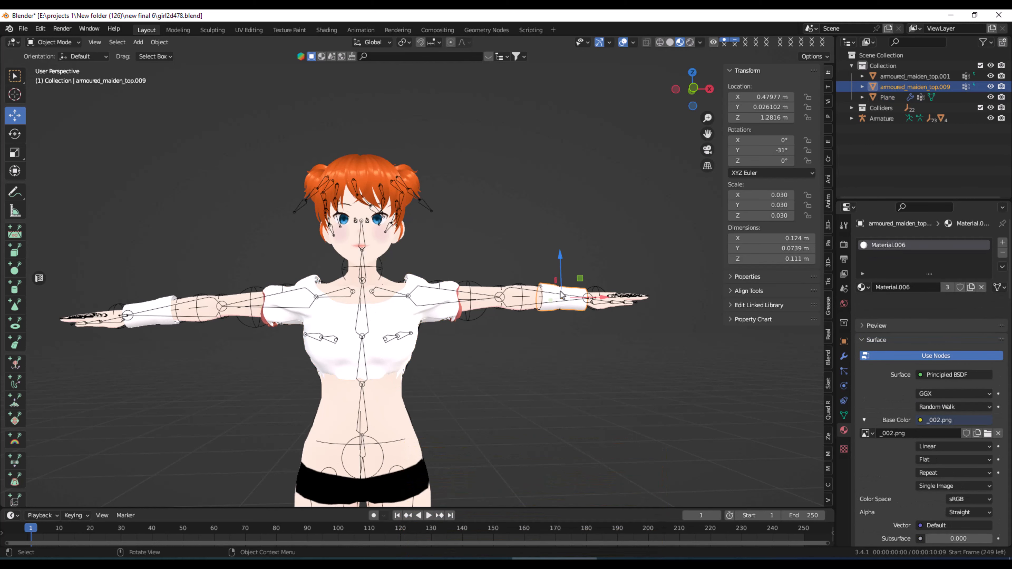
shift+click(502, 301)
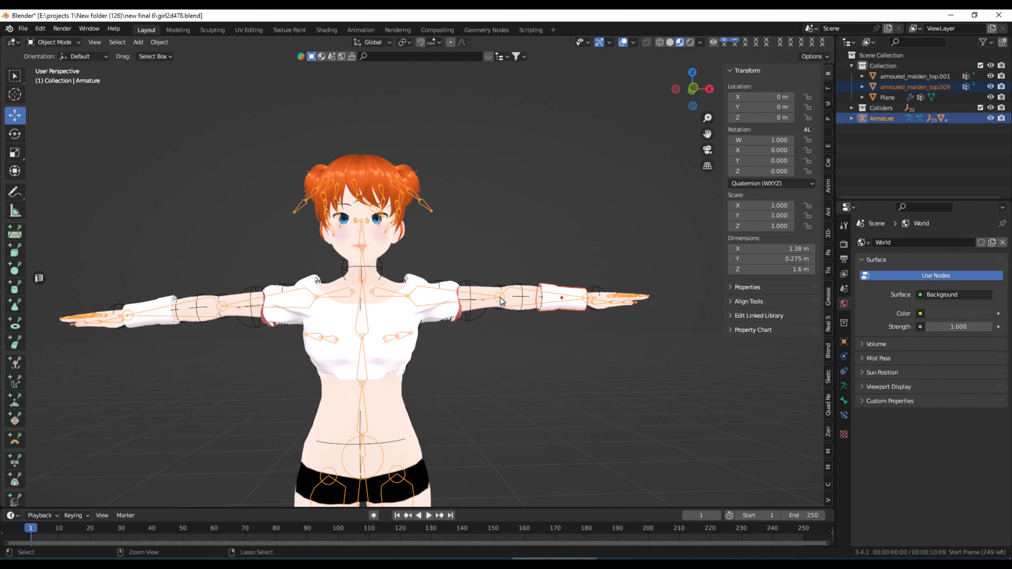
key(ctrl+p)
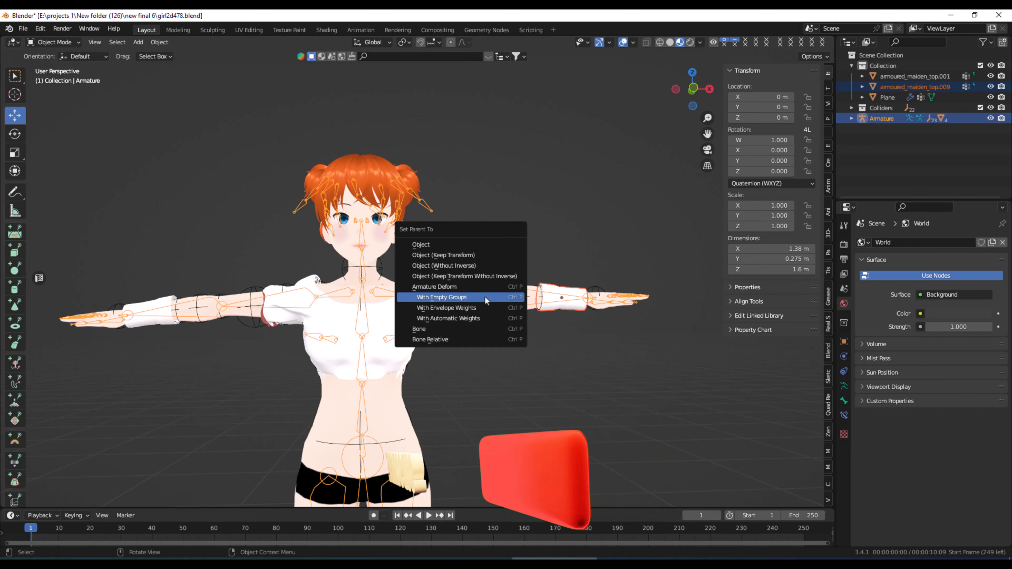
click(485, 300)
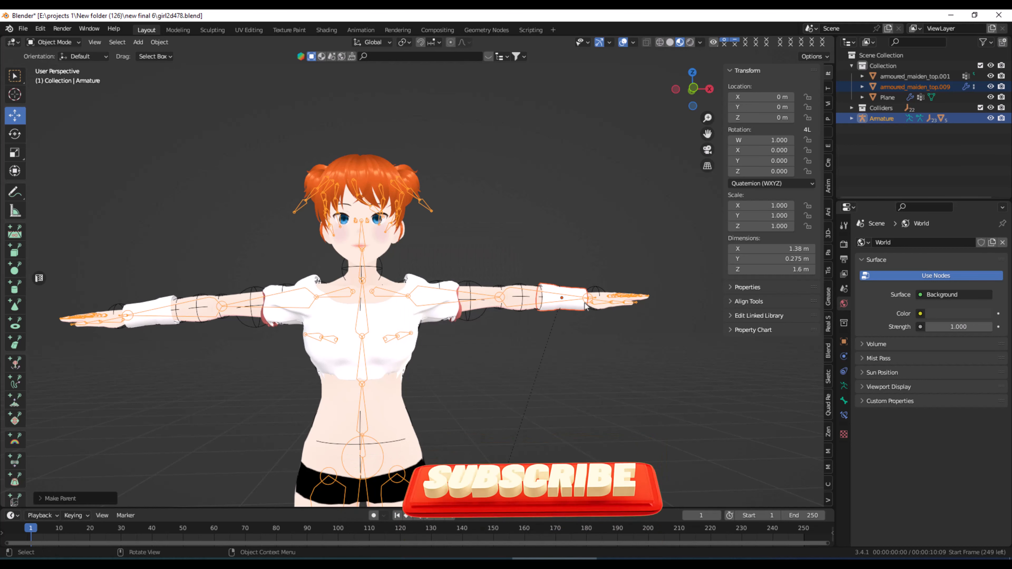
click(568, 306)
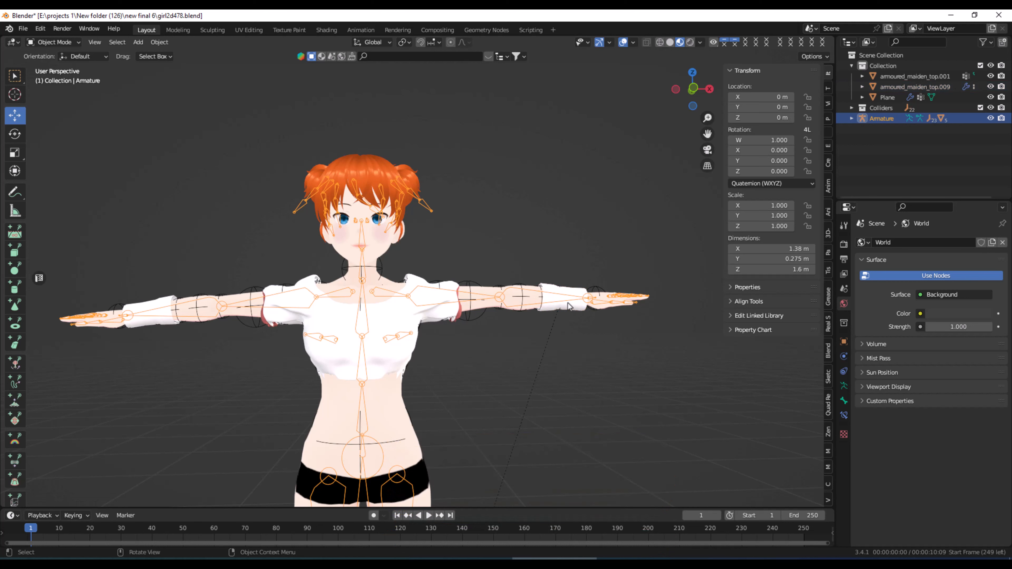
click(567, 323)
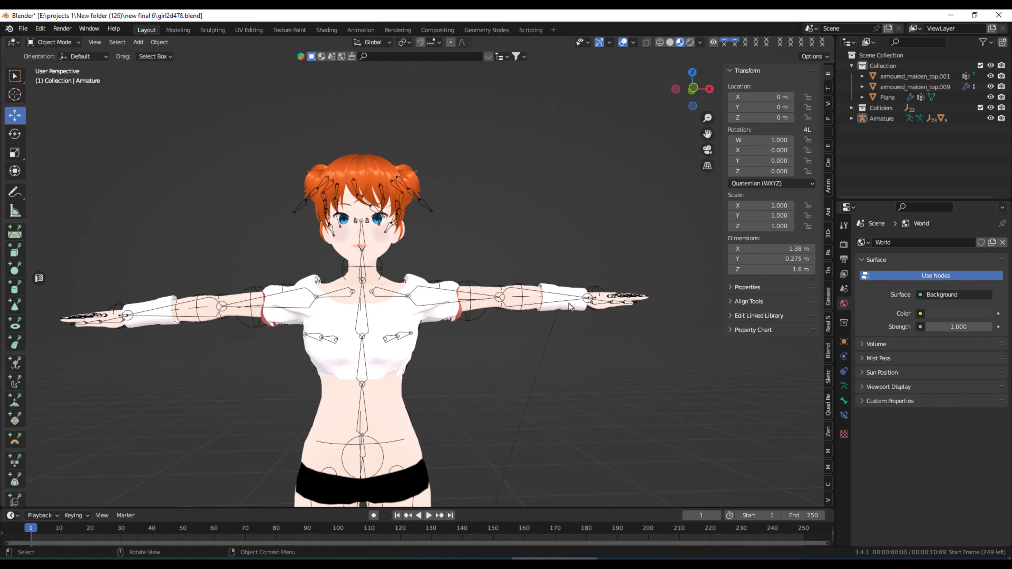
click(569, 305)
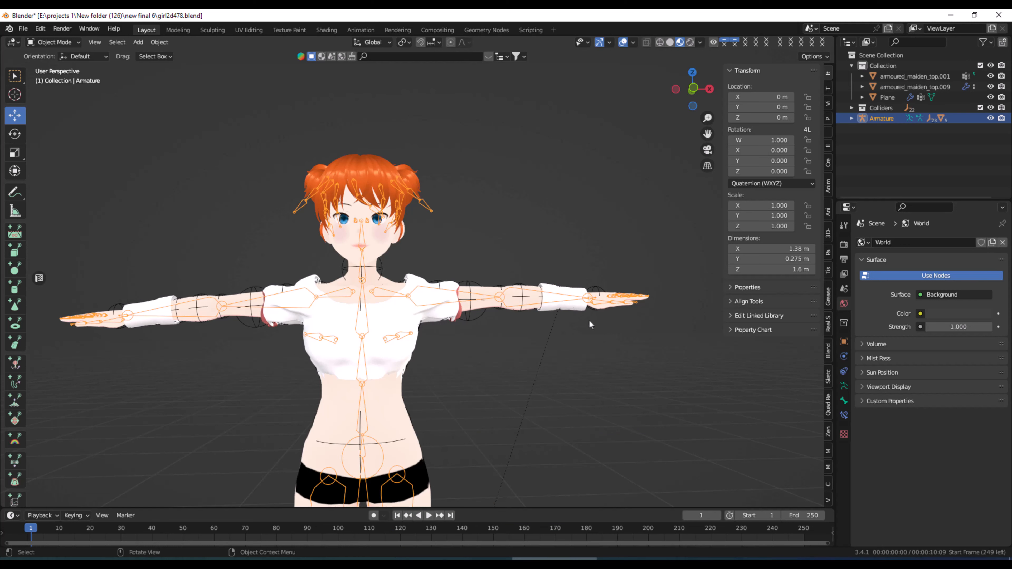
click(41, 28)
click(50, 41)
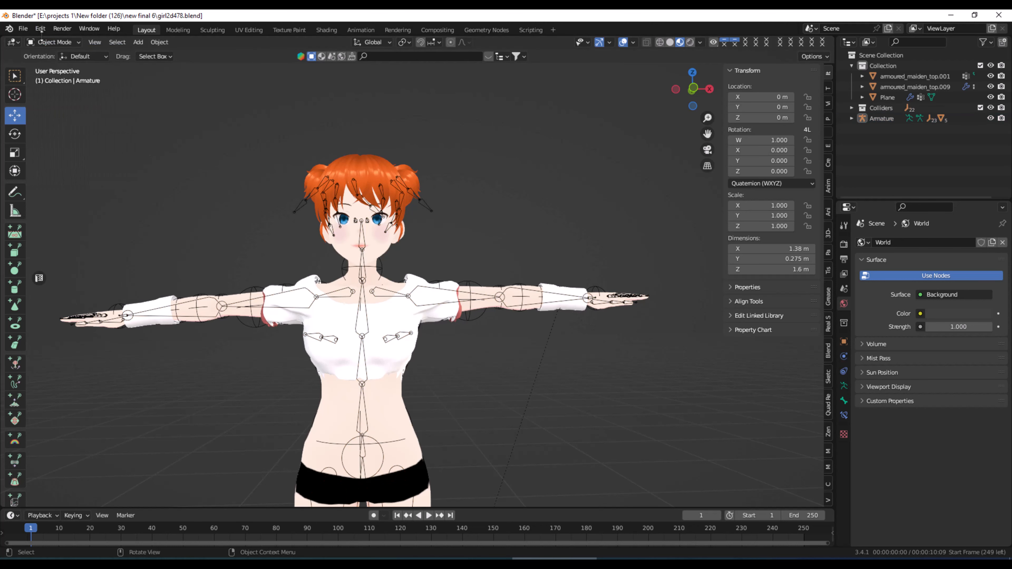
click(41, 29)
click(42, 38)
click(550, 350)
Parent both wrist cuffs to the armature together using Armature Deform With Empty Groups.
click(563, 294)
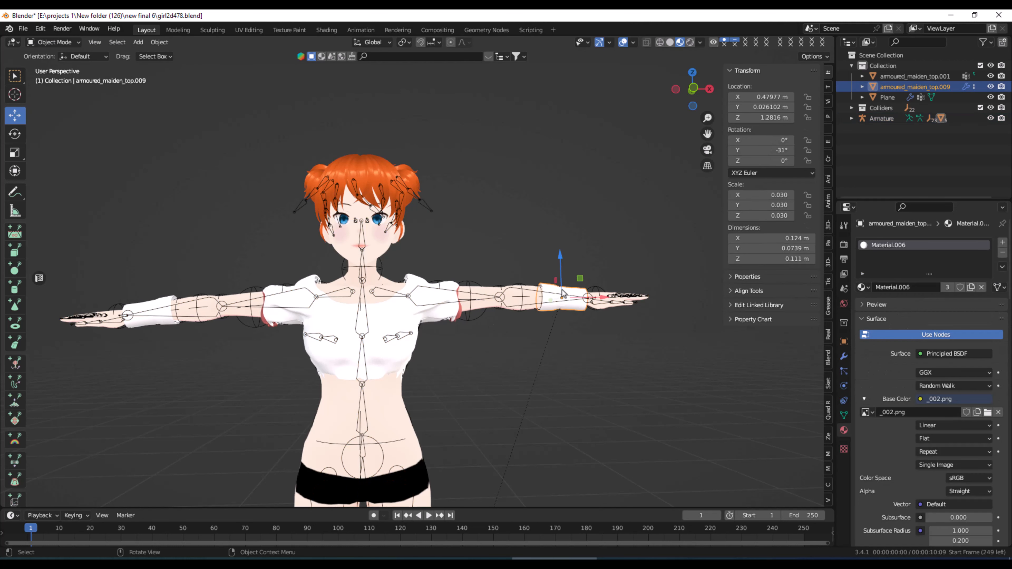
shift+click(146, 310)
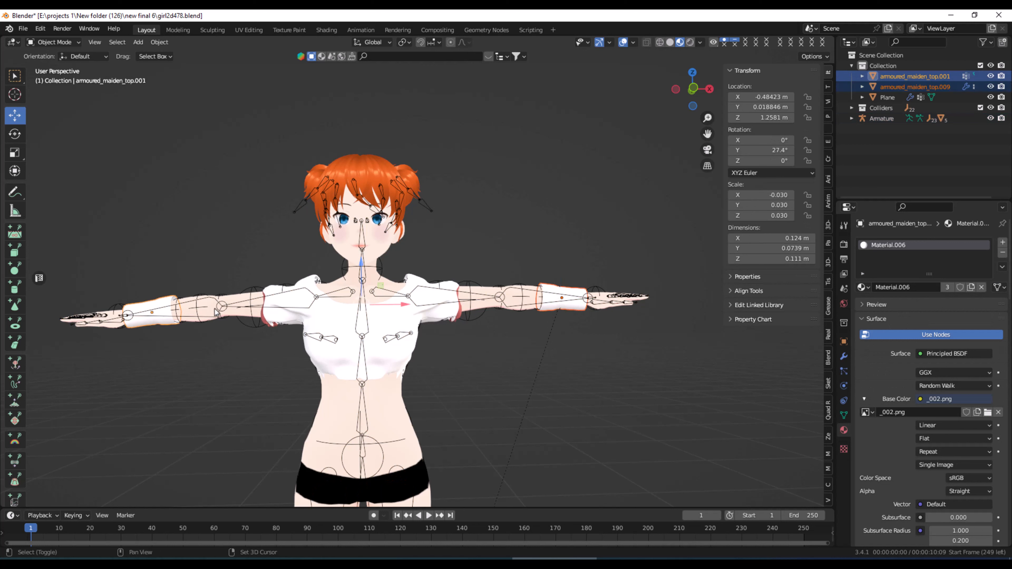
shift+click(219, 310)
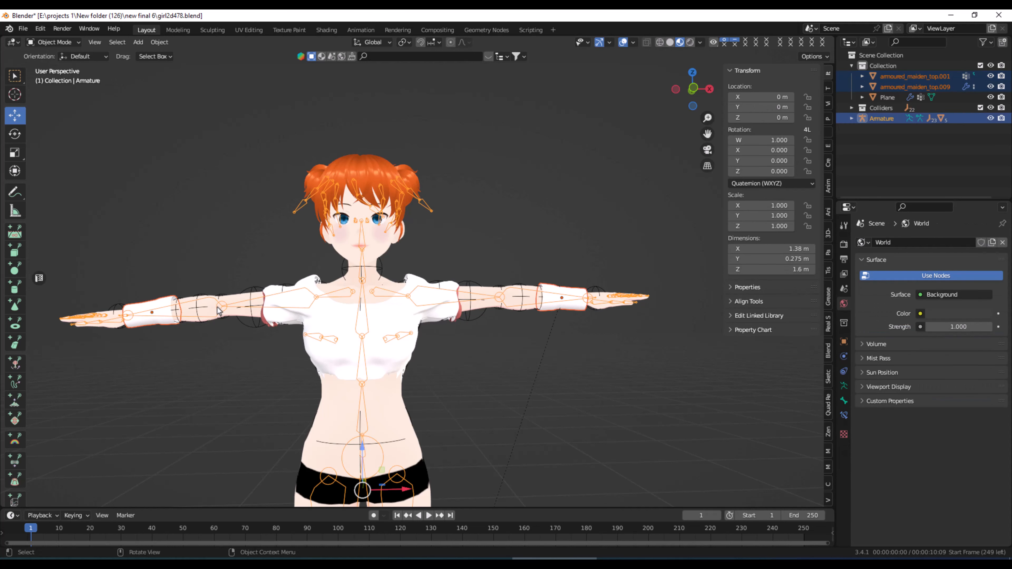
key(ctrl+p)
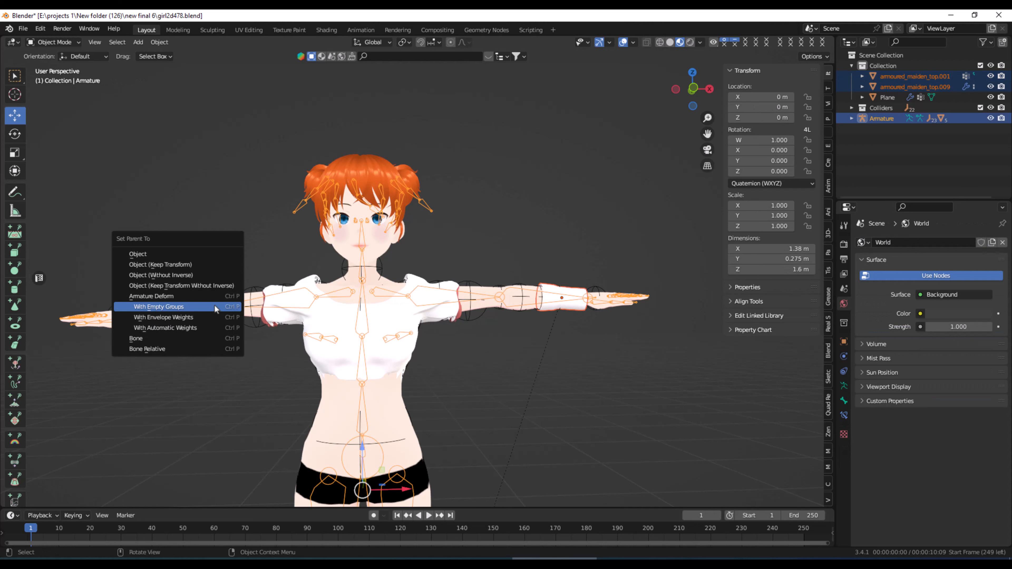
click(214, 306)
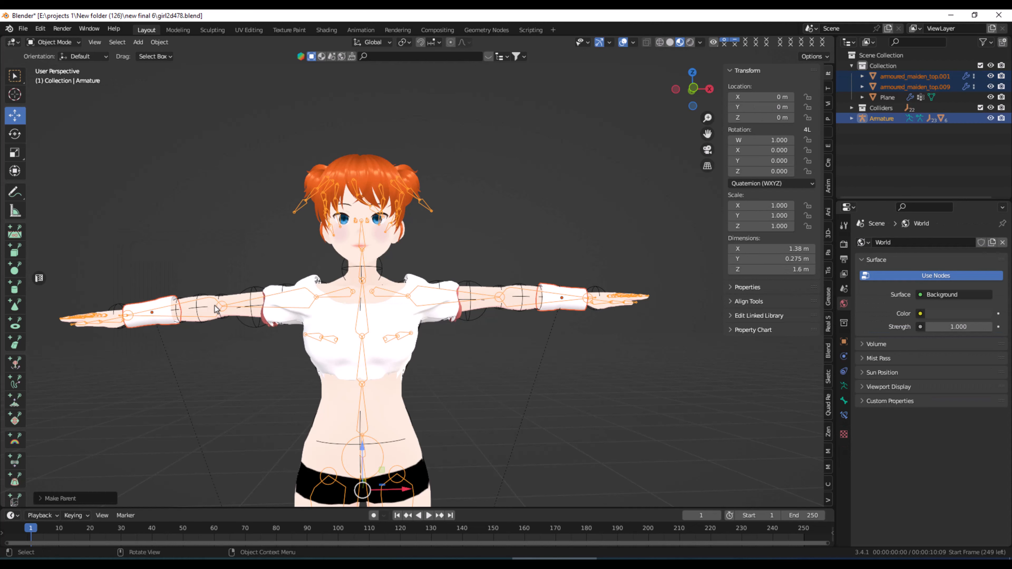
Select both wrist cuffs, with the right one active, and add a Data Transfer modifier.
click(563, 372)
click(564, 296)
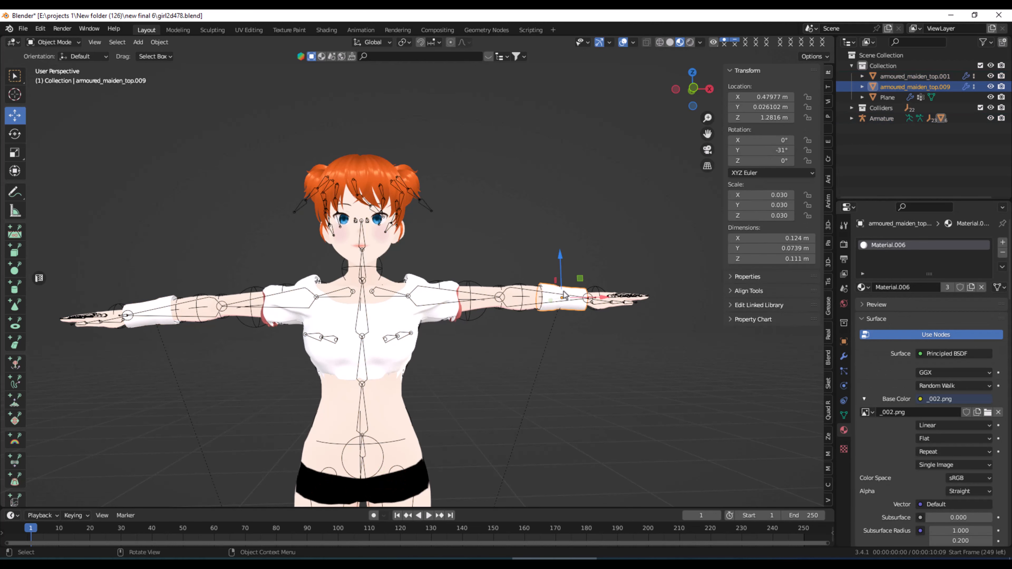
shift+click(158, 305)
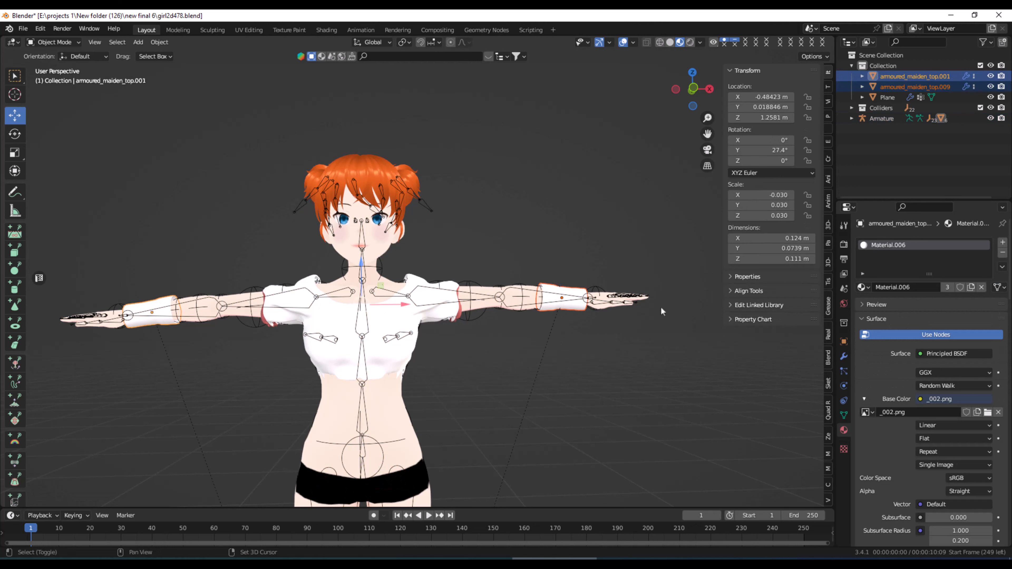
click(845, 357)
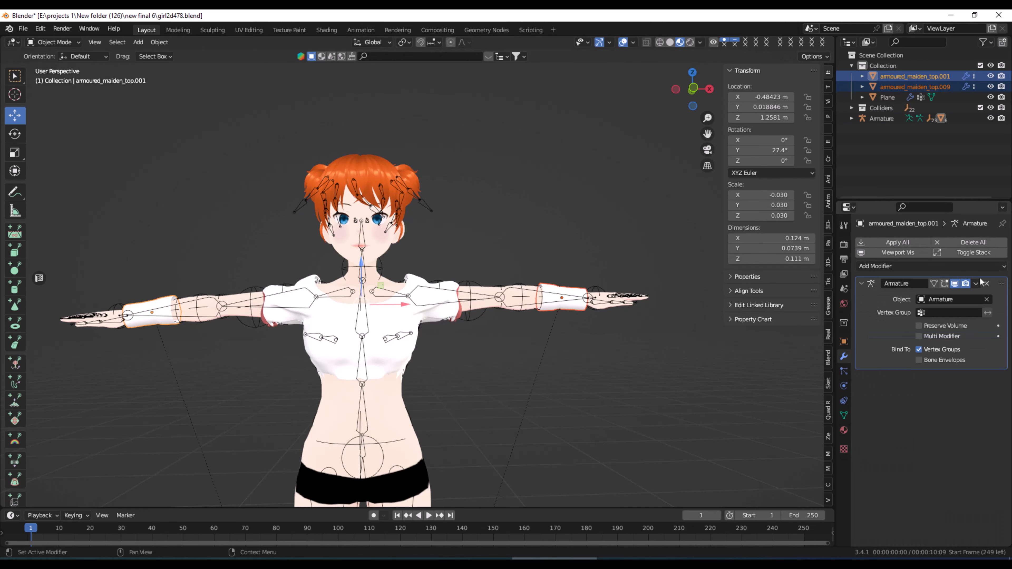
click(979, 266)
click(728, 293)
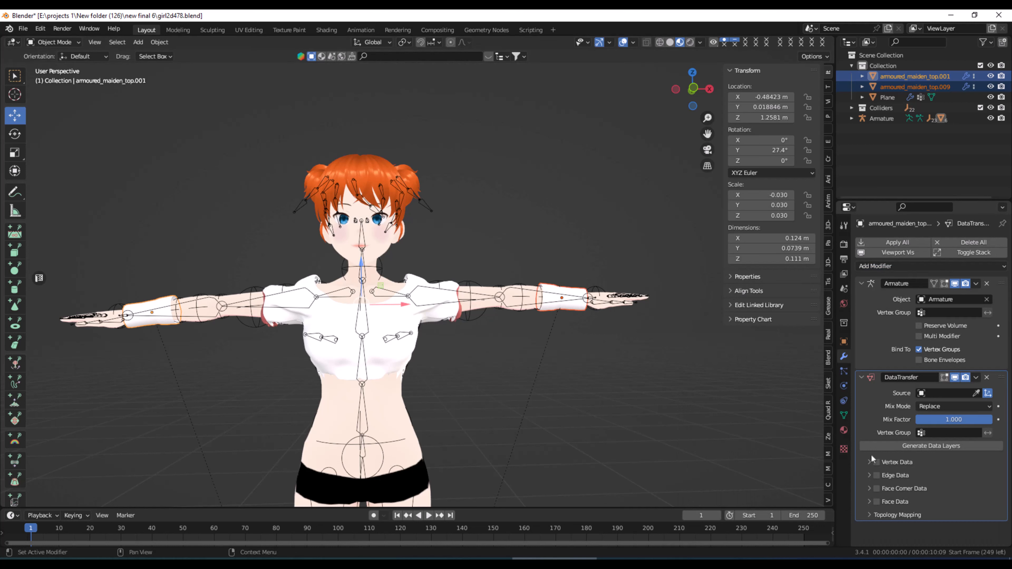
Set the Data Transfer to copy vertex groups as vertex data from the Body mesh, and apply the modifier.
click(874, 464)
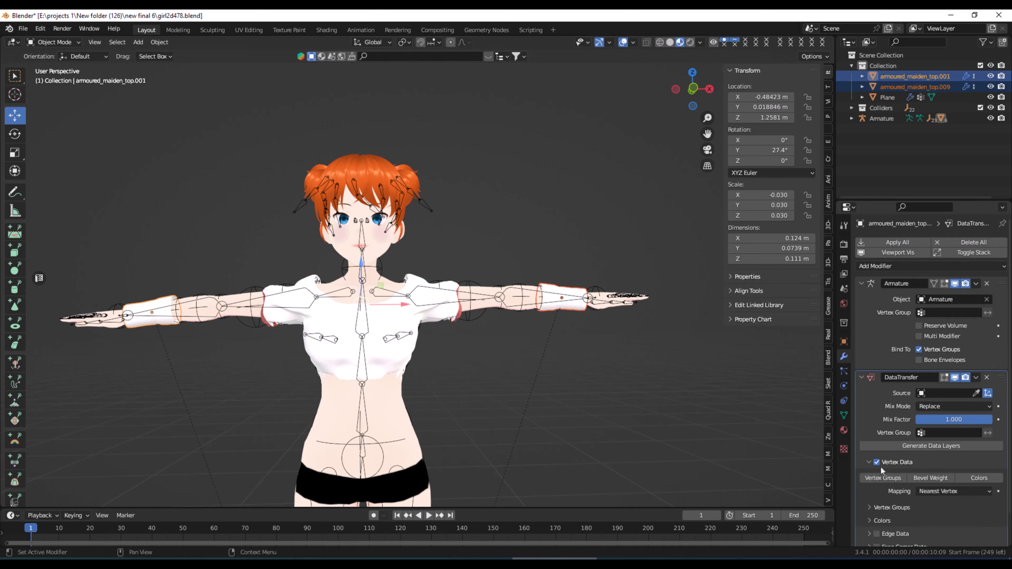
click(894, 481)
click(976, 393)
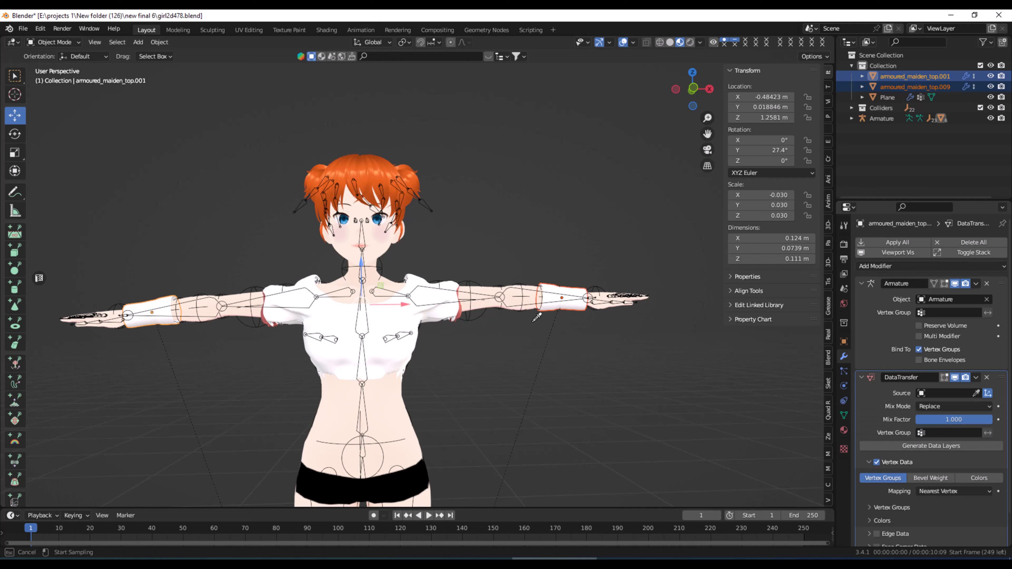
click(495, 287)
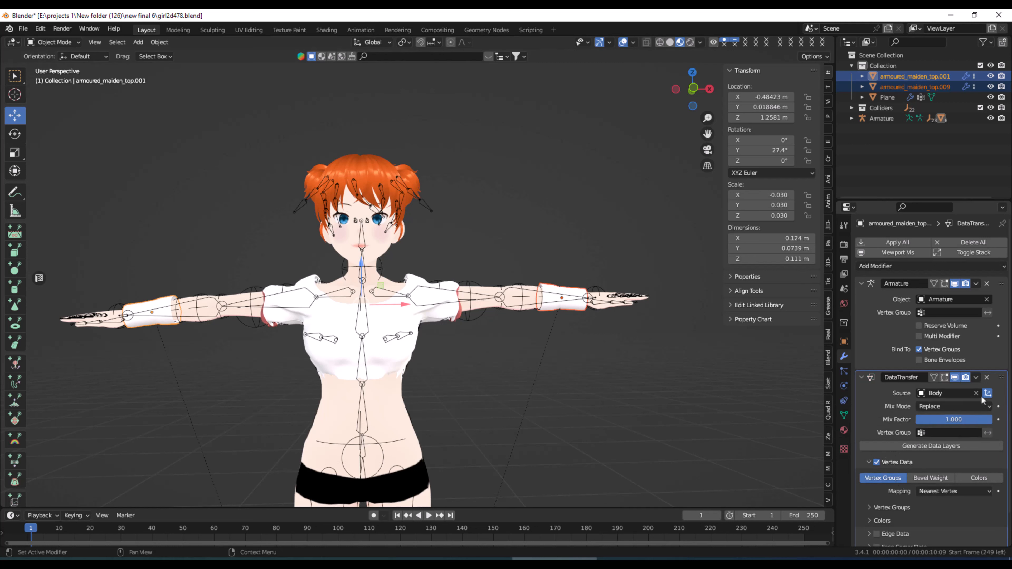
click(975, 379)
click(954, 386)
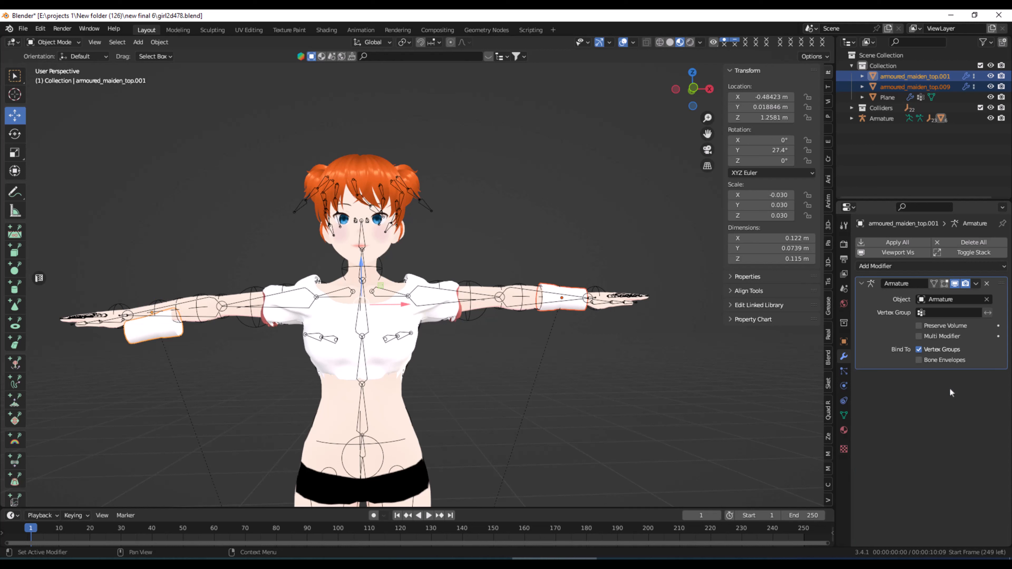
Select only the right cuff, check its mesh in Edit Mode and return to Object Mode.
click(192, 340)
click(155, 330)
click(45, 42)
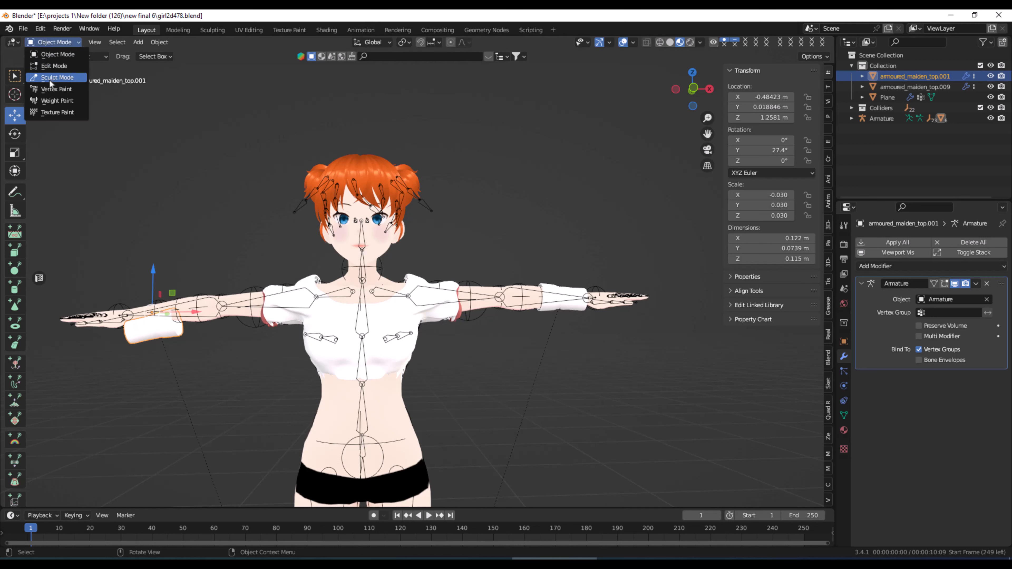
click(53, 67)
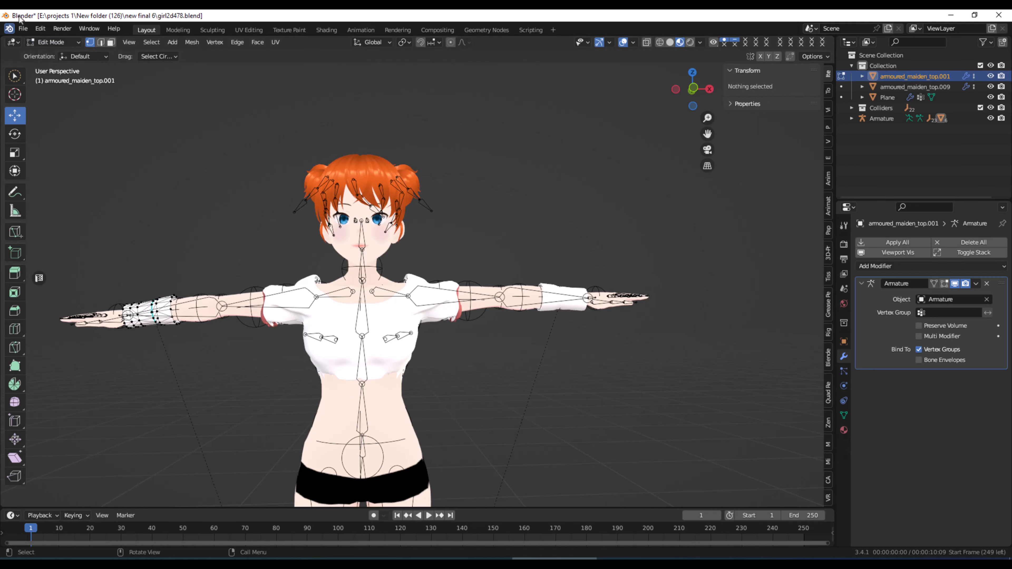
click(44, 42)
click(51, 55)
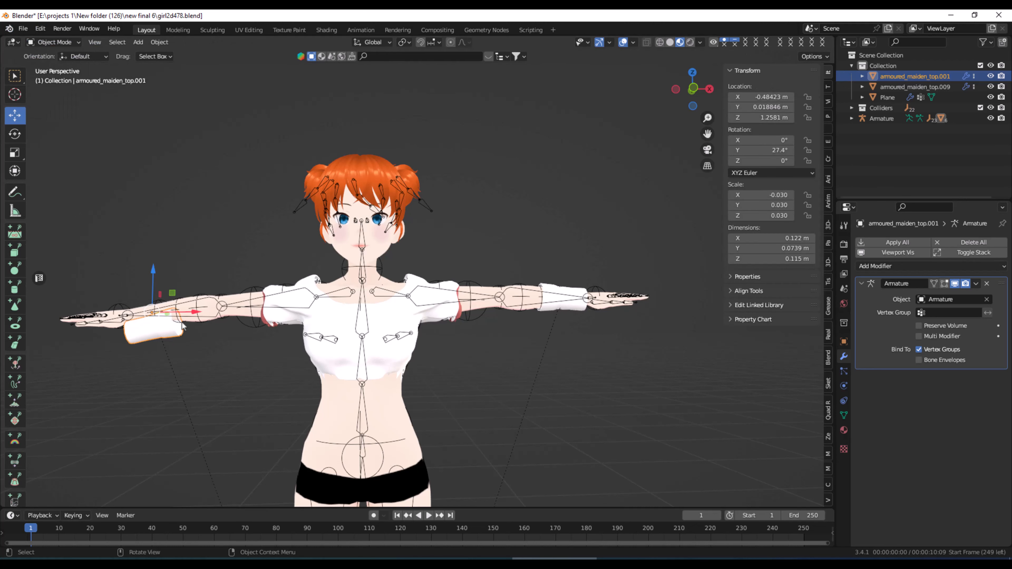
Raise the right cuff back onto the forearm to about Z 1.291 m and rotate it to about 33.9° around Y.
drag(153, 275, 154, 258)
click(16, 139)
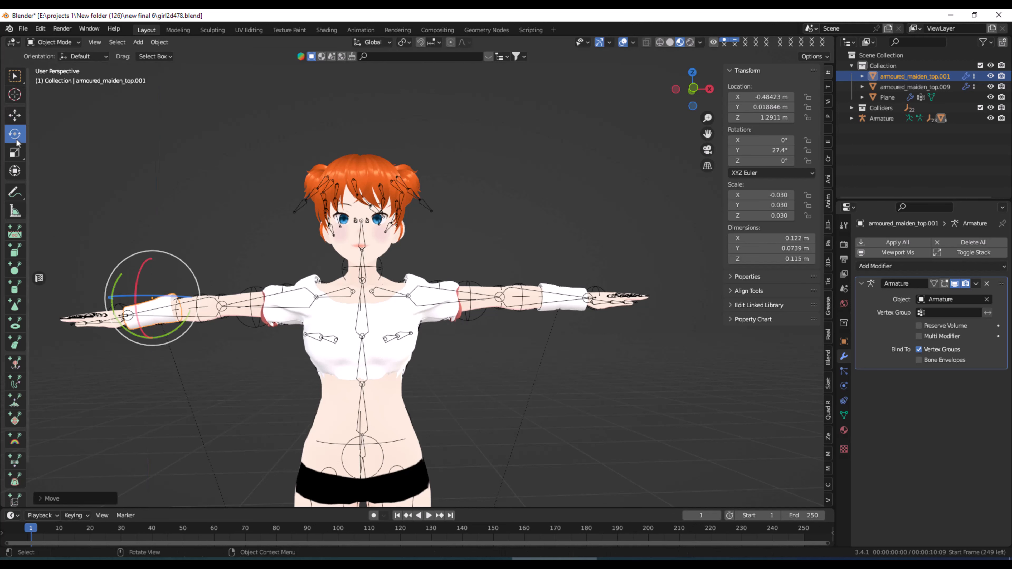
drag(170, 328, 168, 333)
click(15, 115)
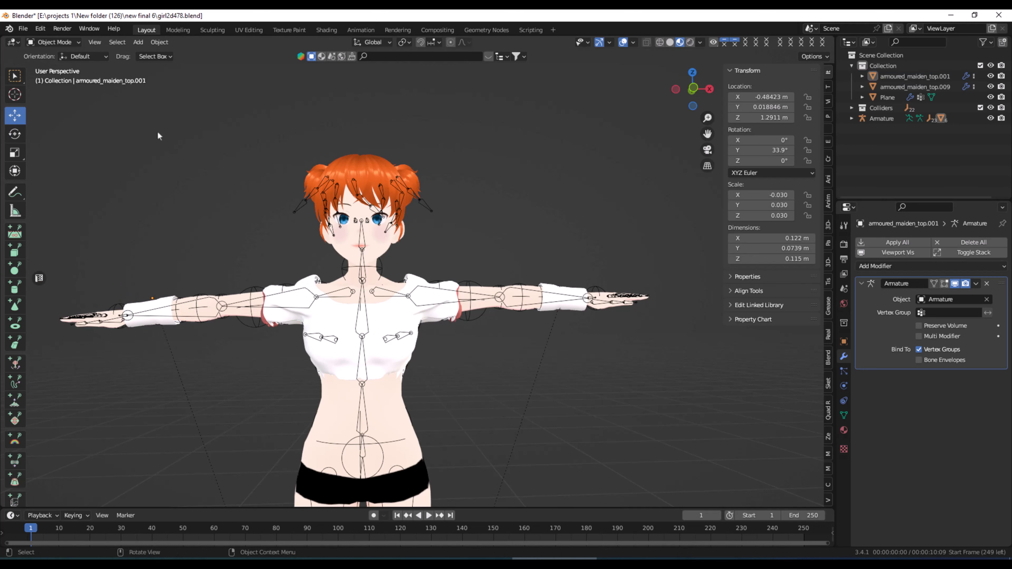
Put the armature in Pose Mode, test how the left cuff follows by rotating the left upper arm bone, and undo the rotation.
click(61, 45)
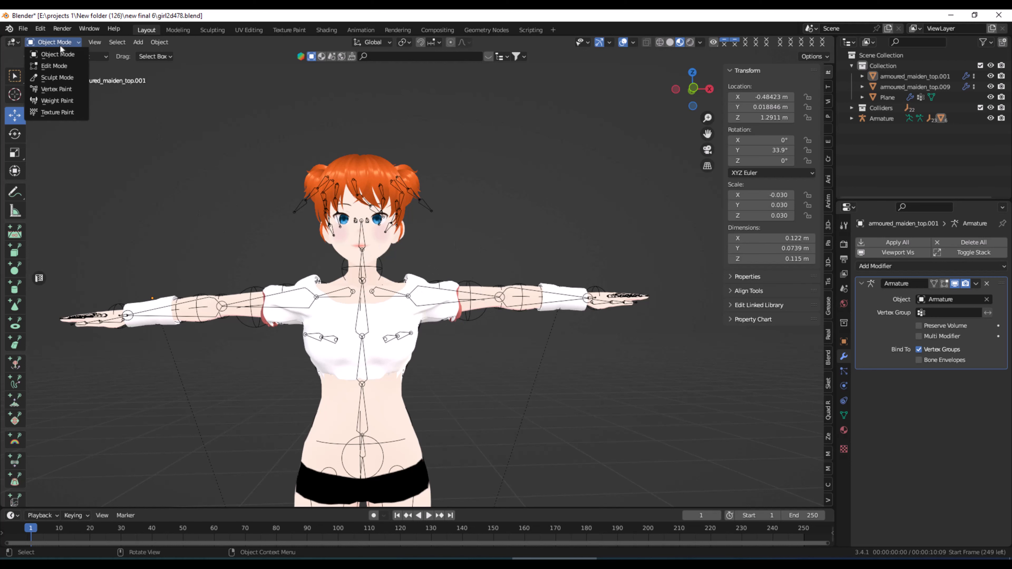
click(367, 316)
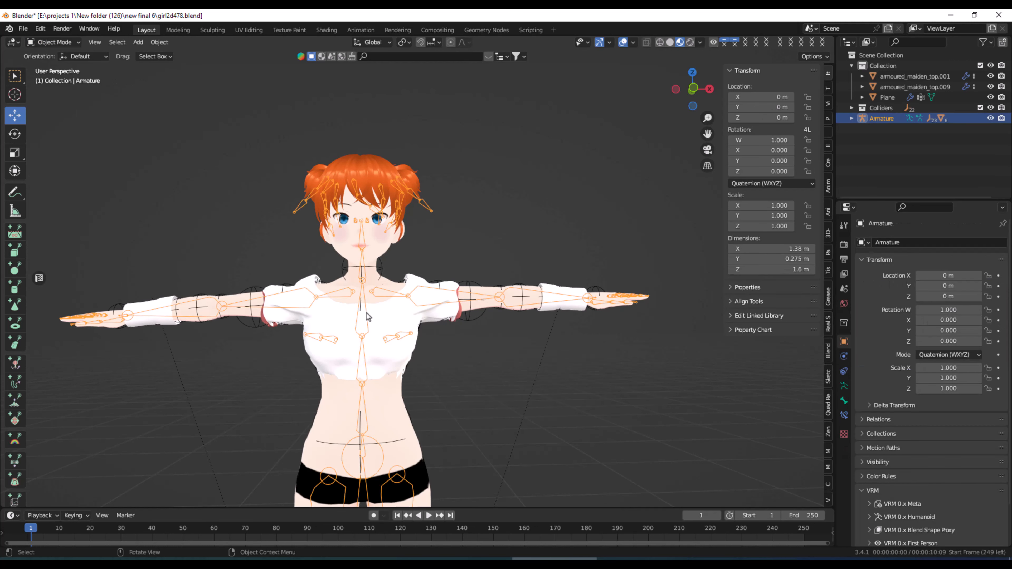
click(63, 44)
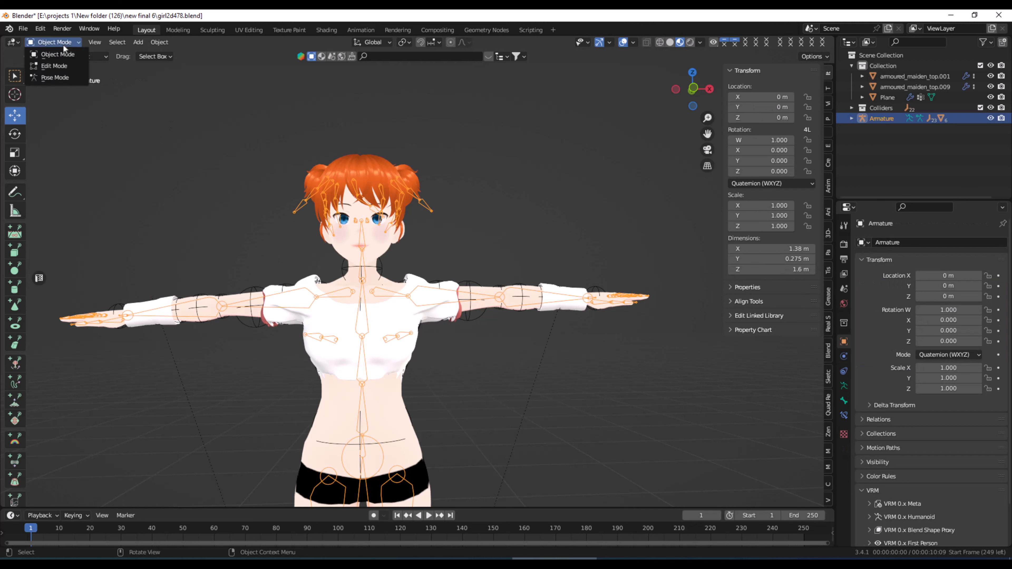
click(74, 79)
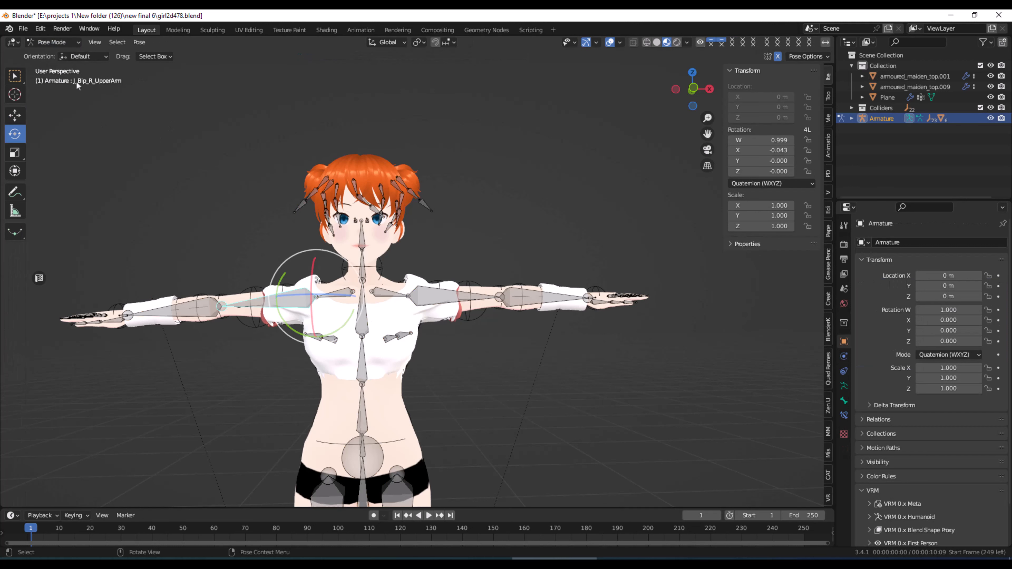
click(435, 300)
drag(437, 325, 459, 328)
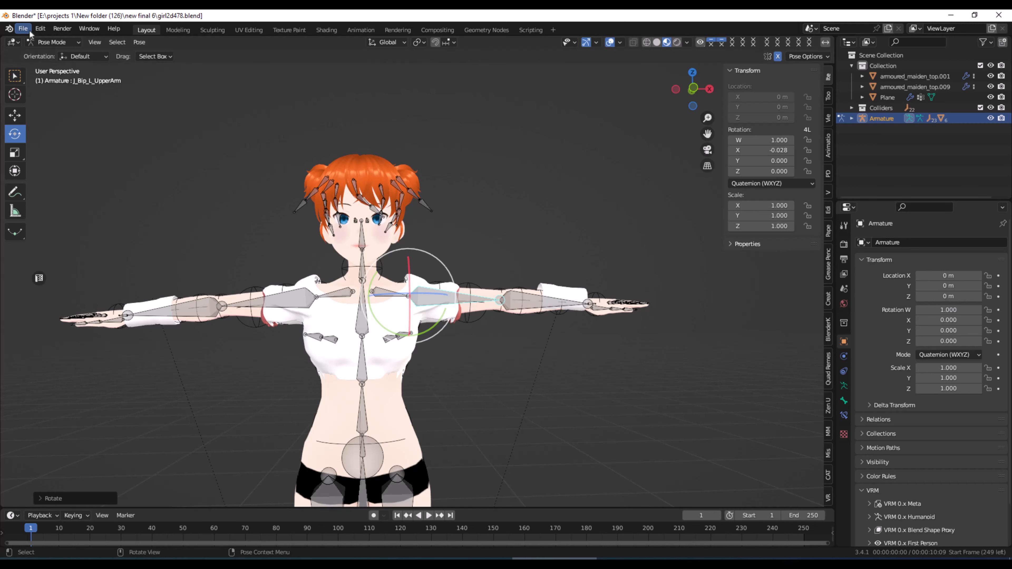
click(39, 29)
click(44, 41)
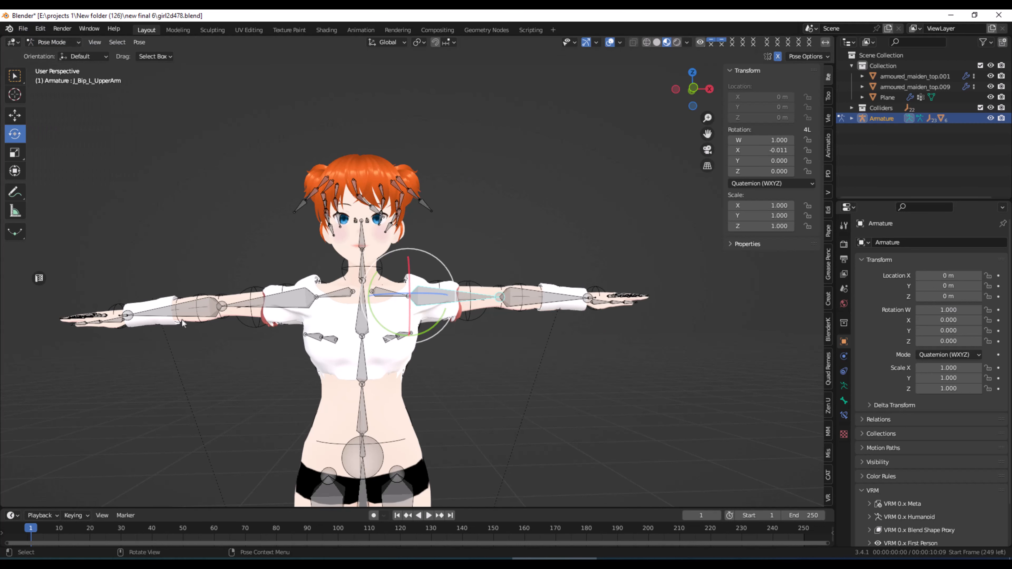
Test the right cuff by rotating the right upper arm bone upward, undo the rotation, and return to Object Mode with nothing selected.
click(292, 299)
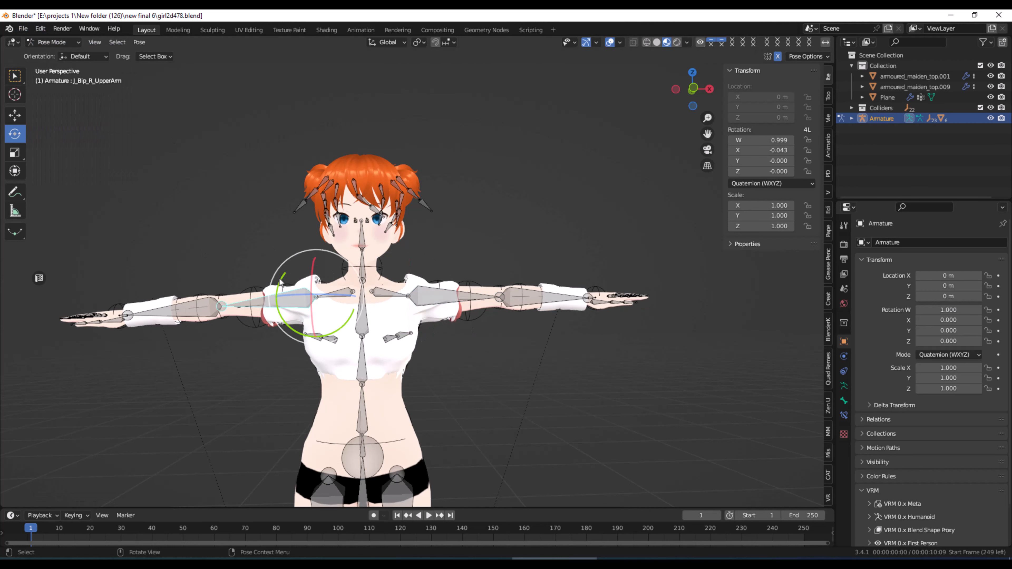
drag(281, 283, 151, 239)
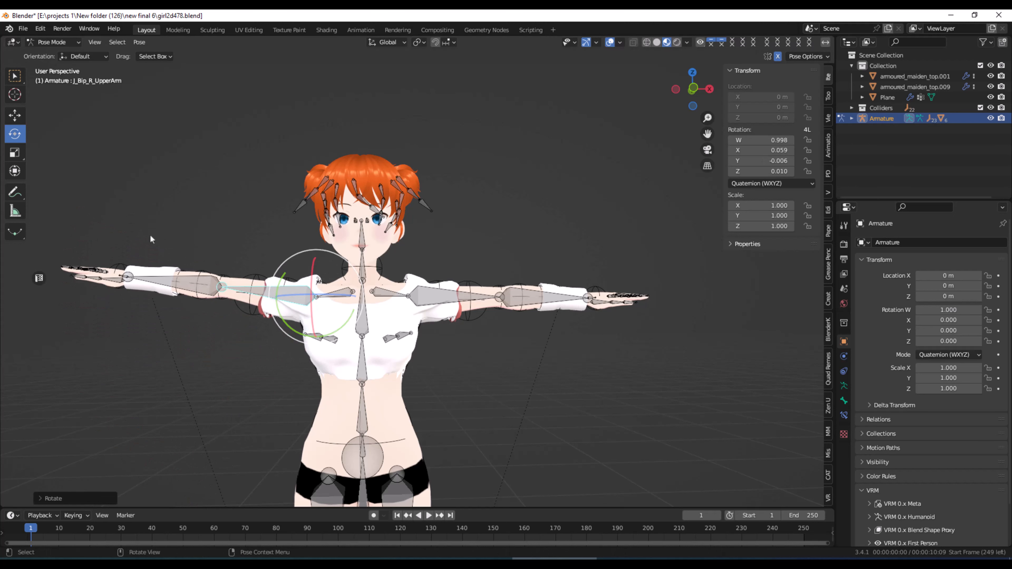
click(40, 32)
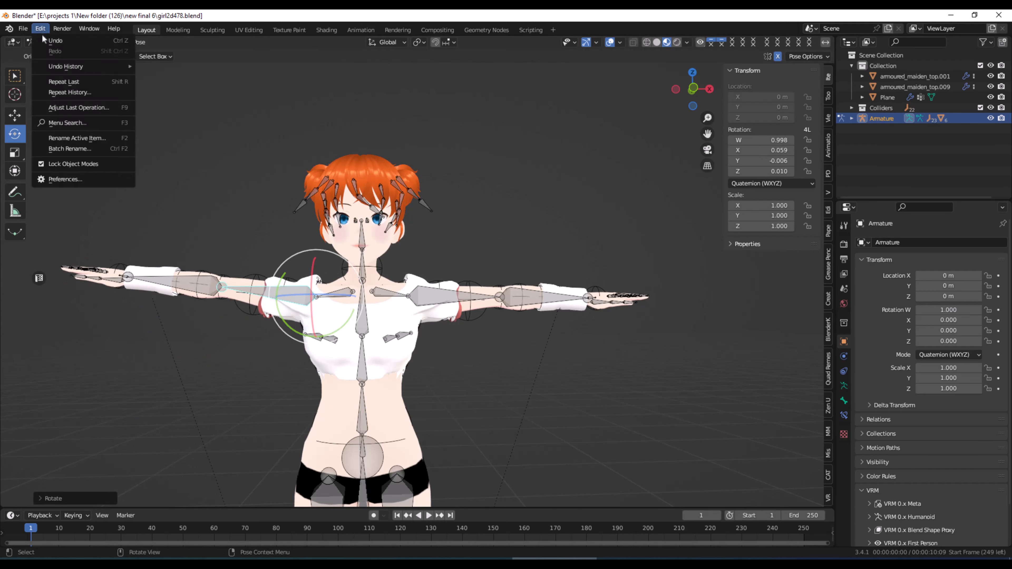
click(44, 41)
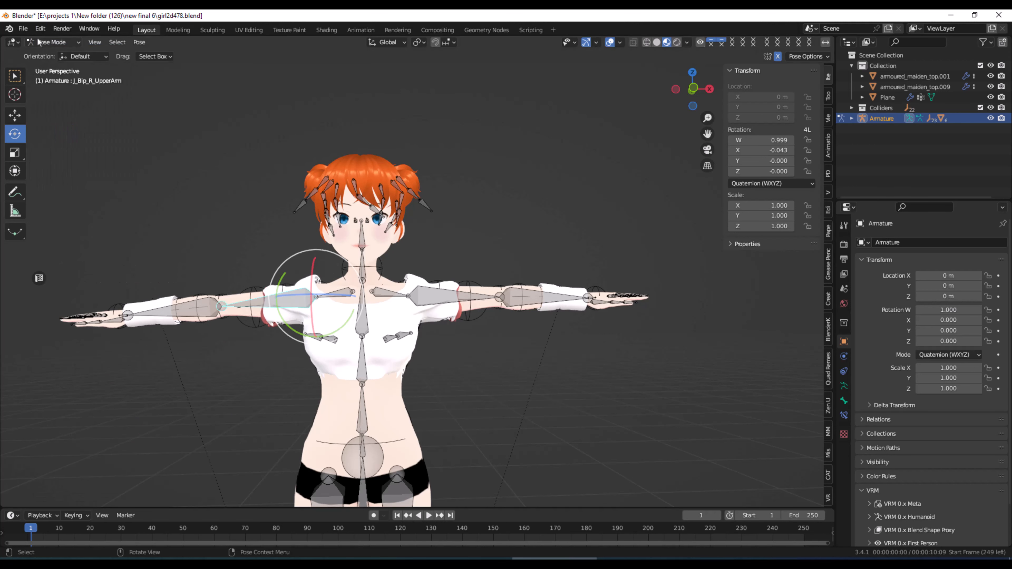
click(42, 44)
click(46, 51)
click(536, 333)
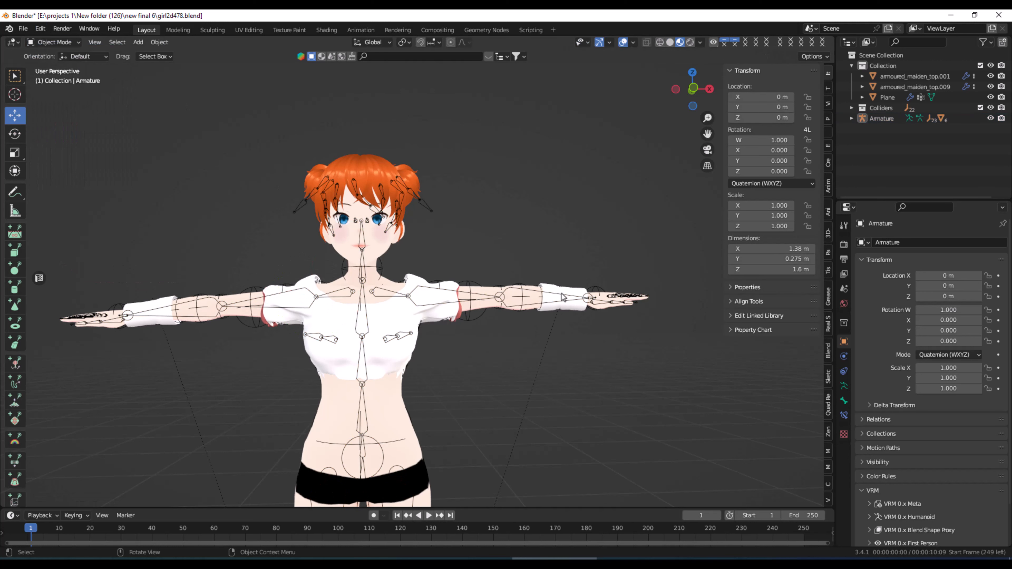
Parent the left cuff to the armature using Armature Deform With Empty Groups.
click(563, 296)
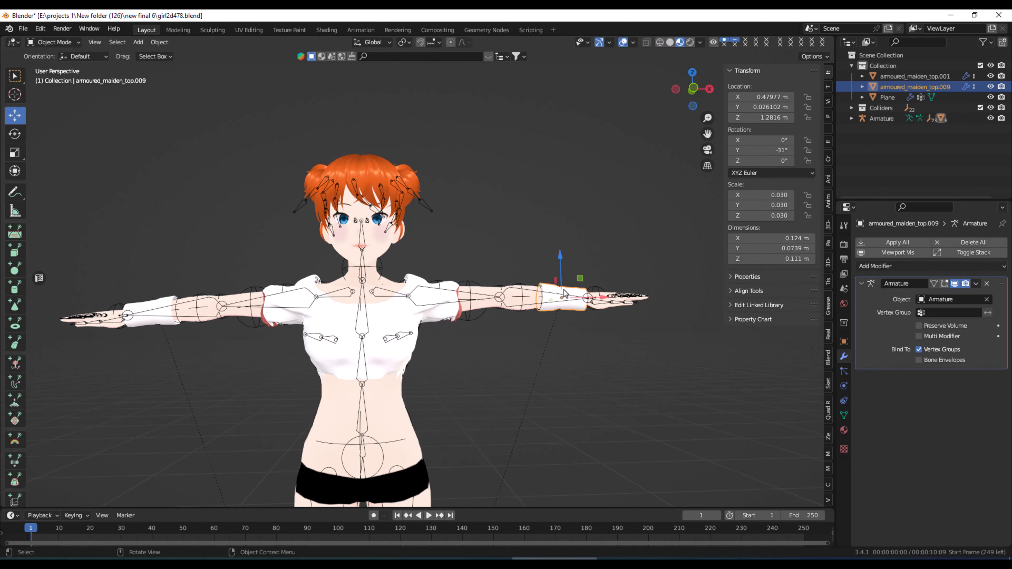
shift+click(410, 300)
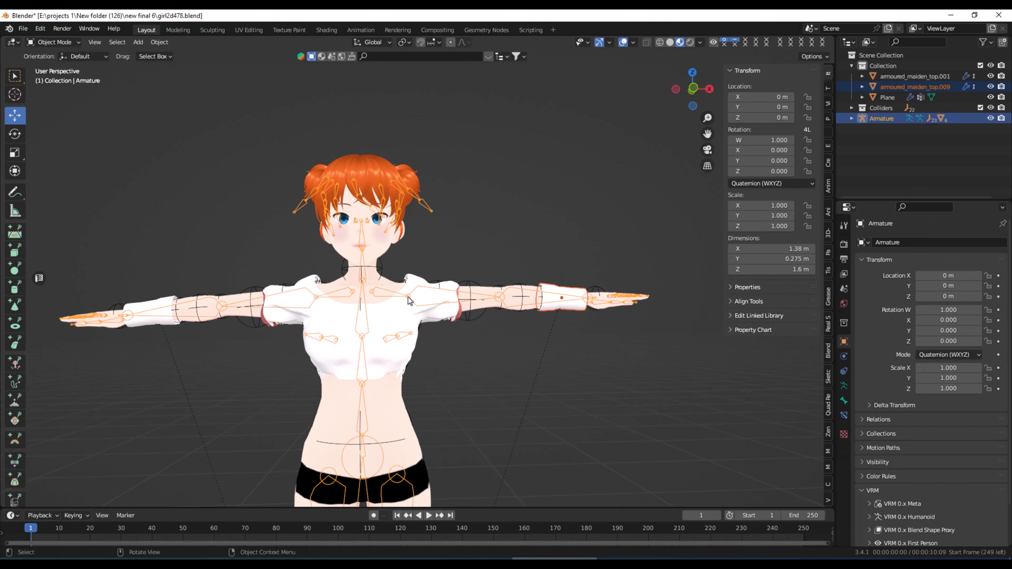
key(ctrl+p)
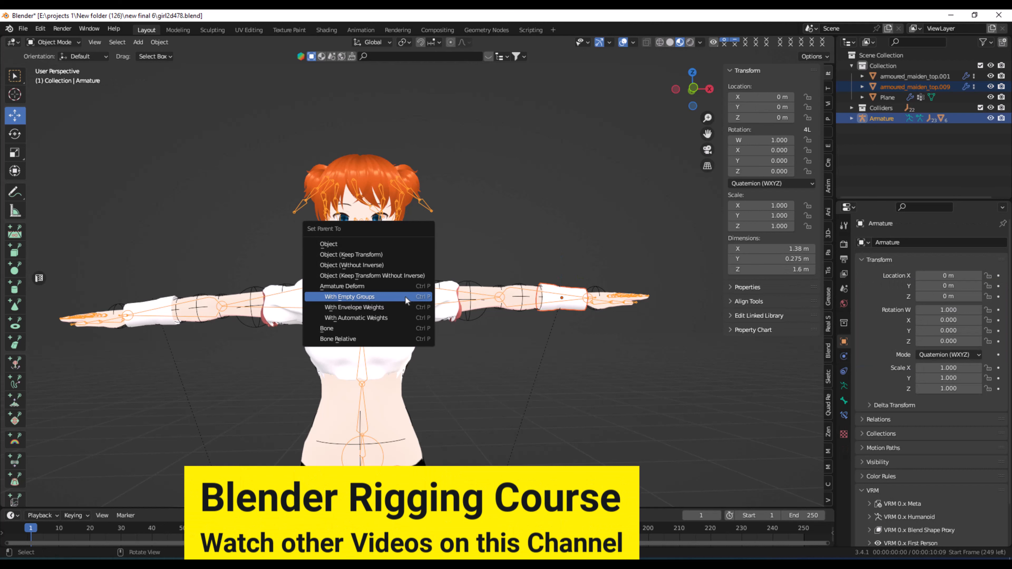
click(396, 298)
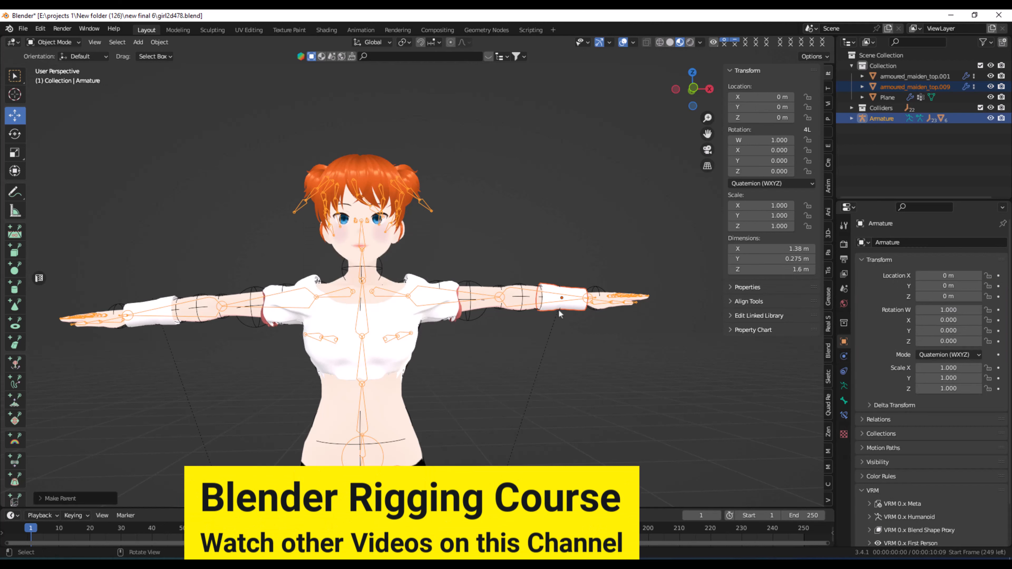
Select only the left cuff and add a Data Transfer modifier to it.
click(568, 294)
click(885, 266)
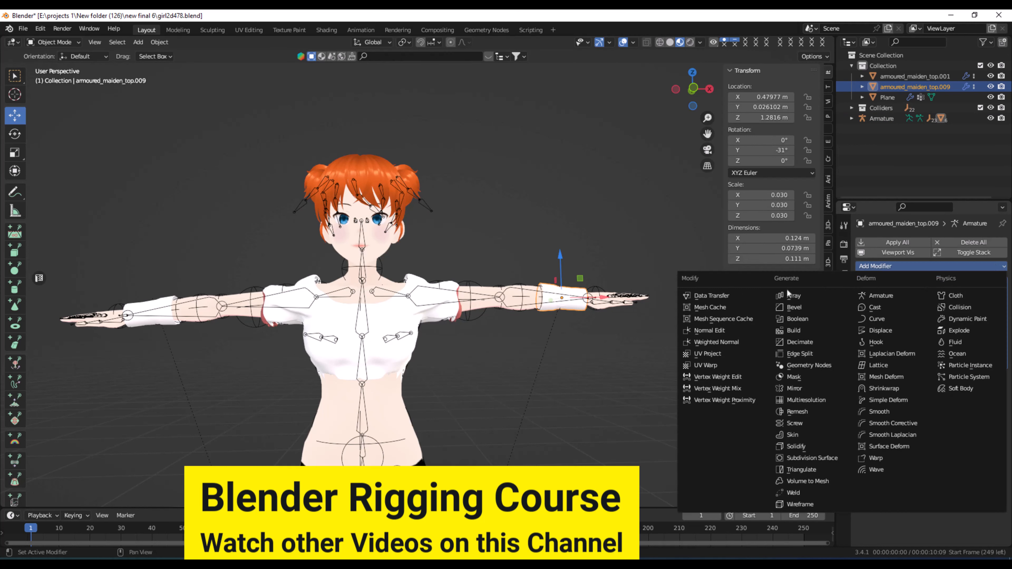
click(731, 299)
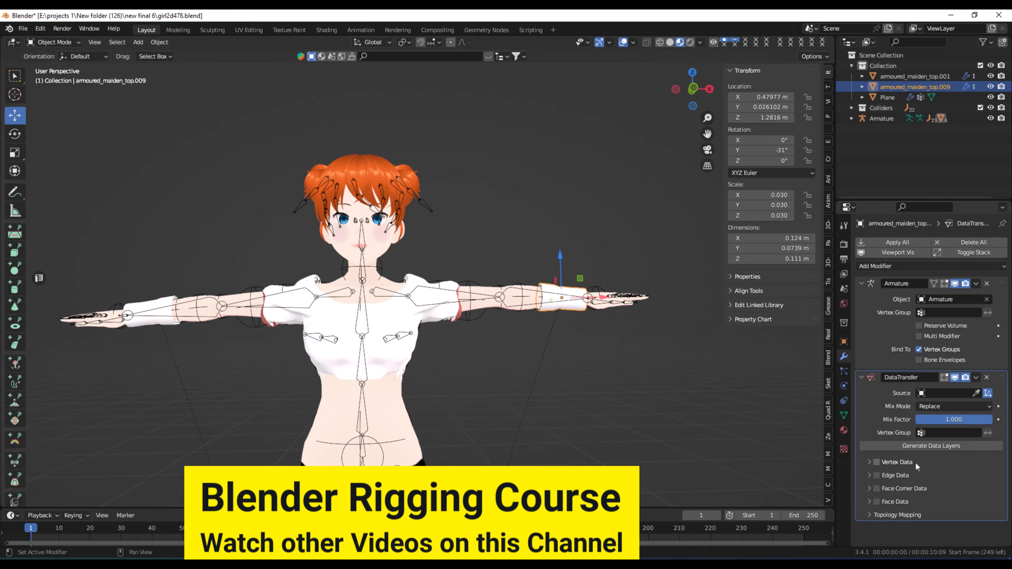
Transfer vertex groups as vertex data from the Body mesh to the left cuff, and apply the Data Transfer modifier.
click(876, 466)
click(891, 477)
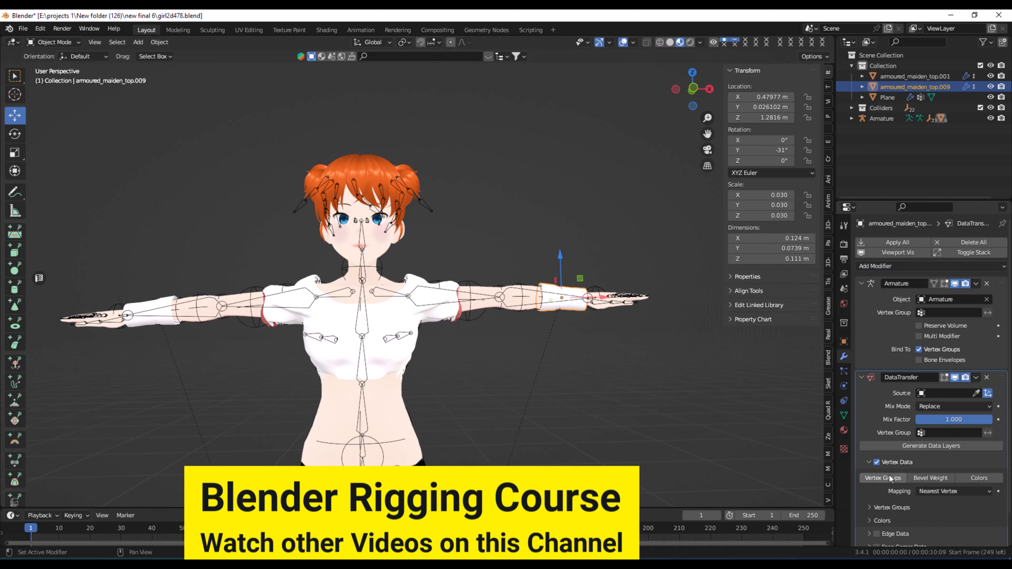
click(968, 394)
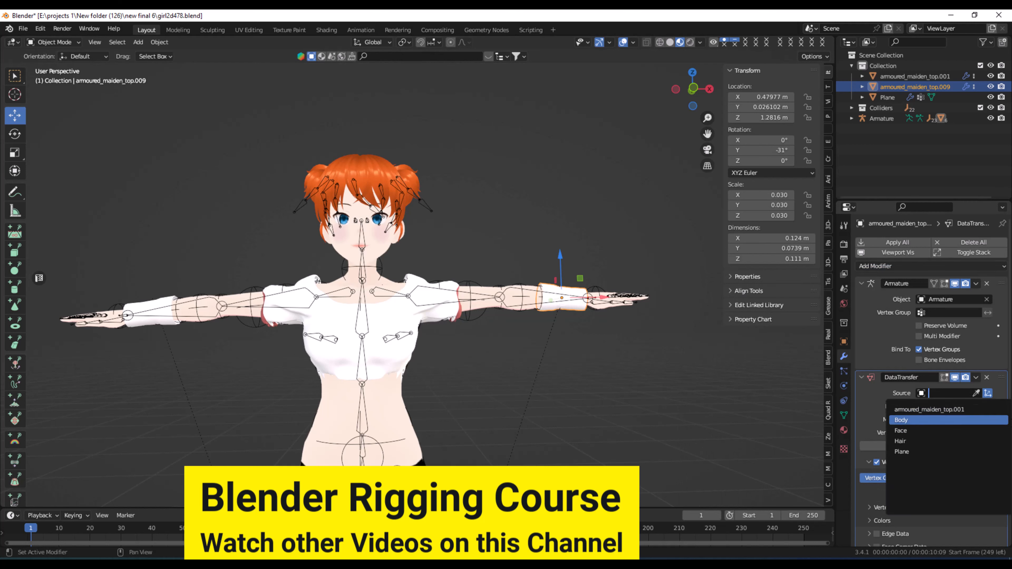
click(920, 421)
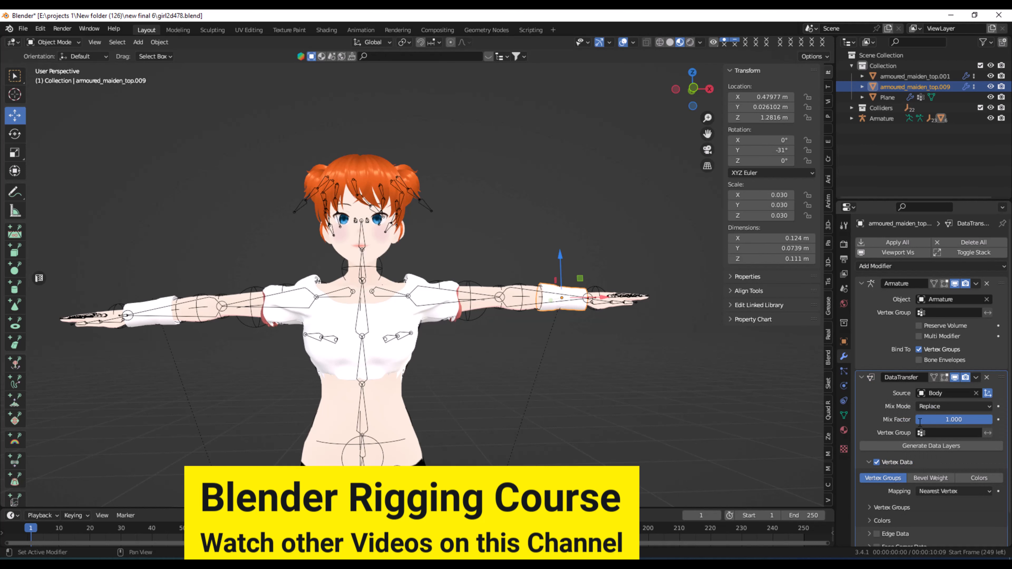
click(976, 377)
click(959, 395)
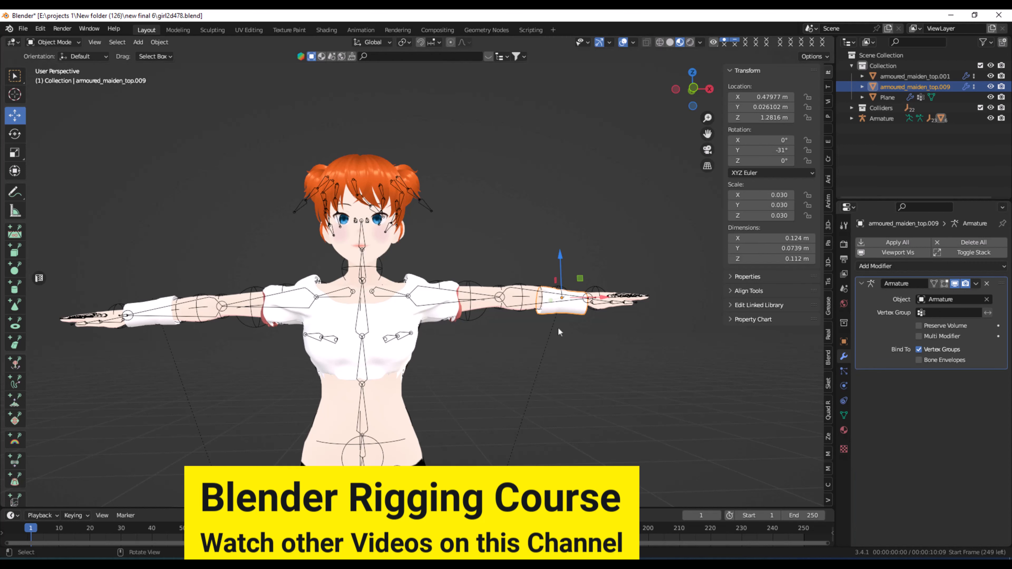